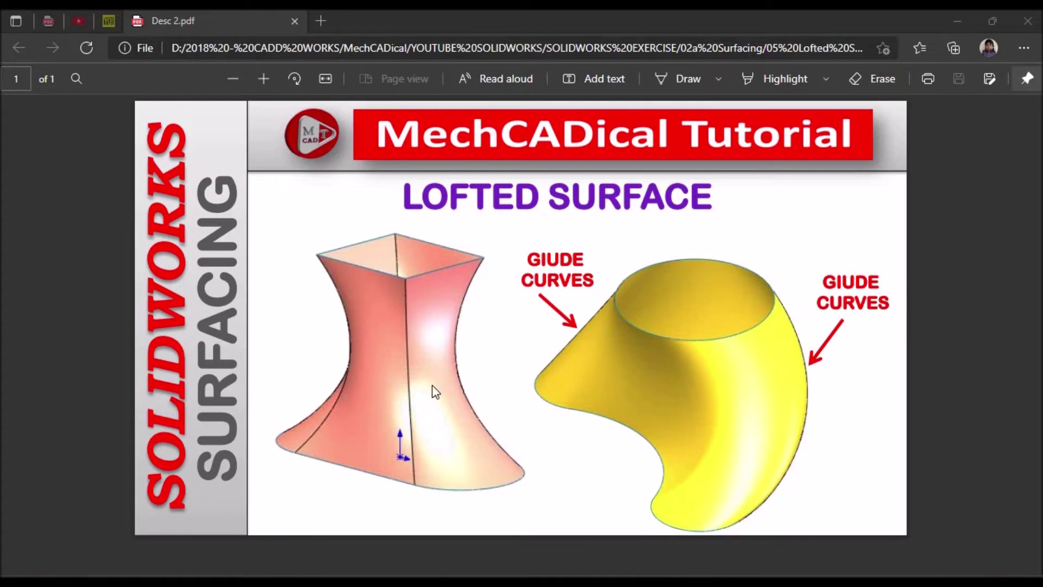
- Leave the PDF for SOLIDWORKS and bring up the Demo 1 part's lofted surface
{"action": "left_click", "coordinate": [495, 248]}
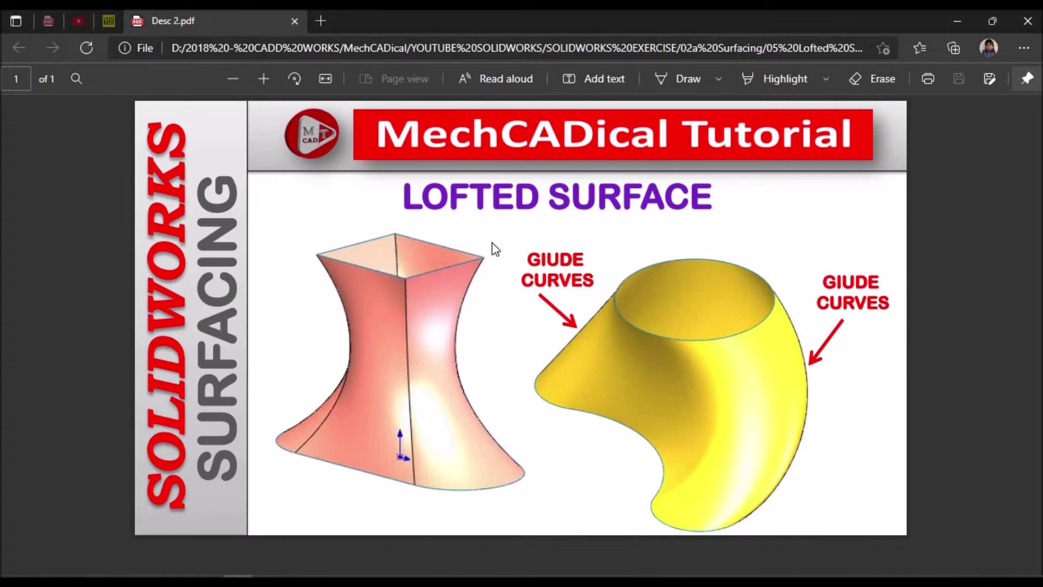
{"action": "key", "text": "alt+Tab"}
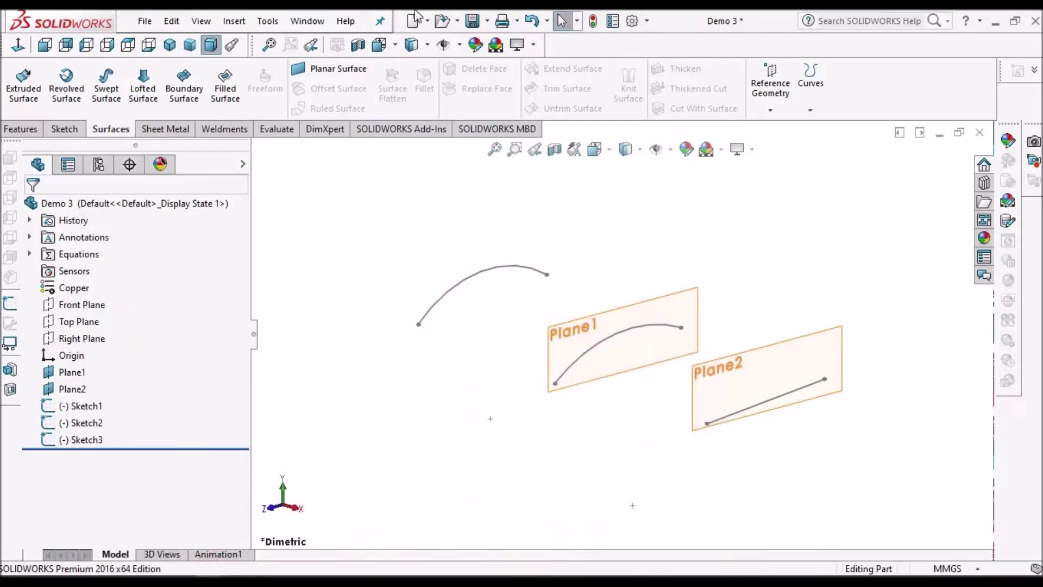
{"action": "left_click", "coordinate": [308, 22]}
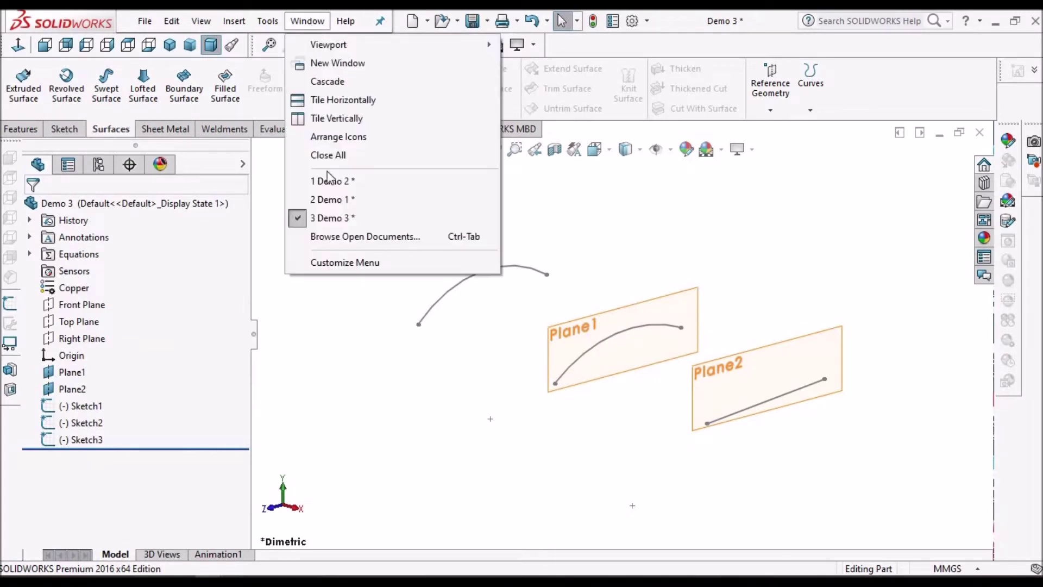
{"action": "mouse_move", "coordinate": [343, 208]}
{"action": "left_click", "coordinate": [551, 289]}
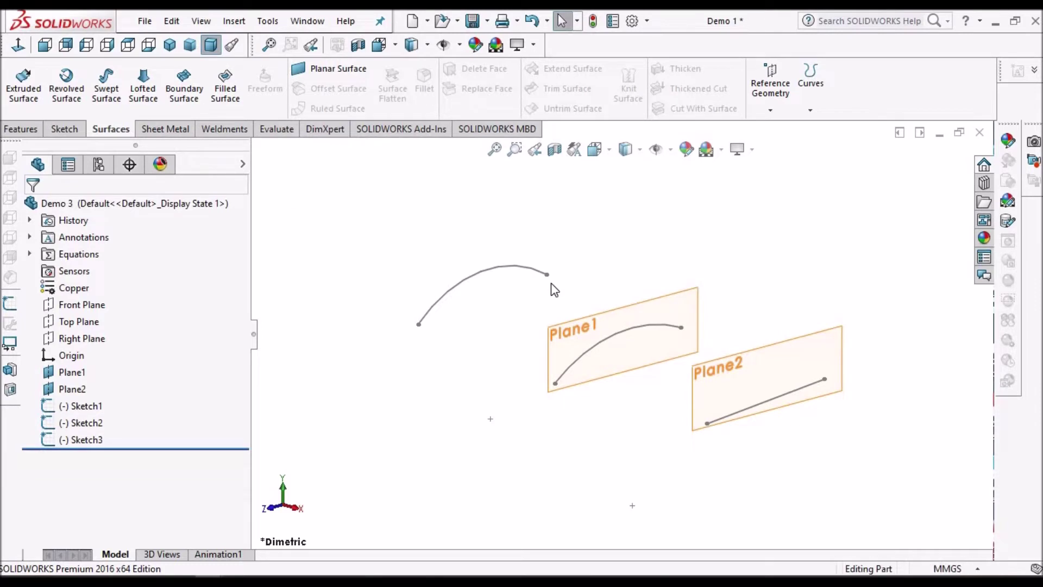
{"action": "key", "text": "ctrl+Tab"}
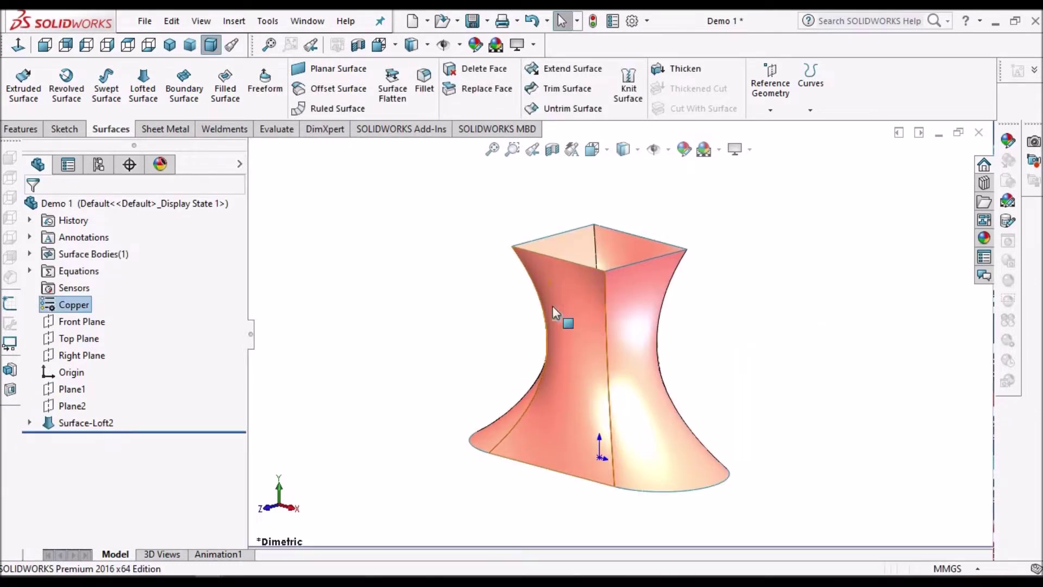
- Orbit the Demo 1 loft, then switch to Demo 2 and orbit its yellow Surface-Loft1
{"action": "middle_click_drag", "start_coordinate": [559, 309], "coordinate": [641, 383]}
{"action": "scroll", "coordinate": [652, 367], "scroll_direction": "up", "scroll_amount": 3}
{"action": "scroll", "coordinate": [653, 367], "scroll_direction": "down", "scroll_amount": 1}
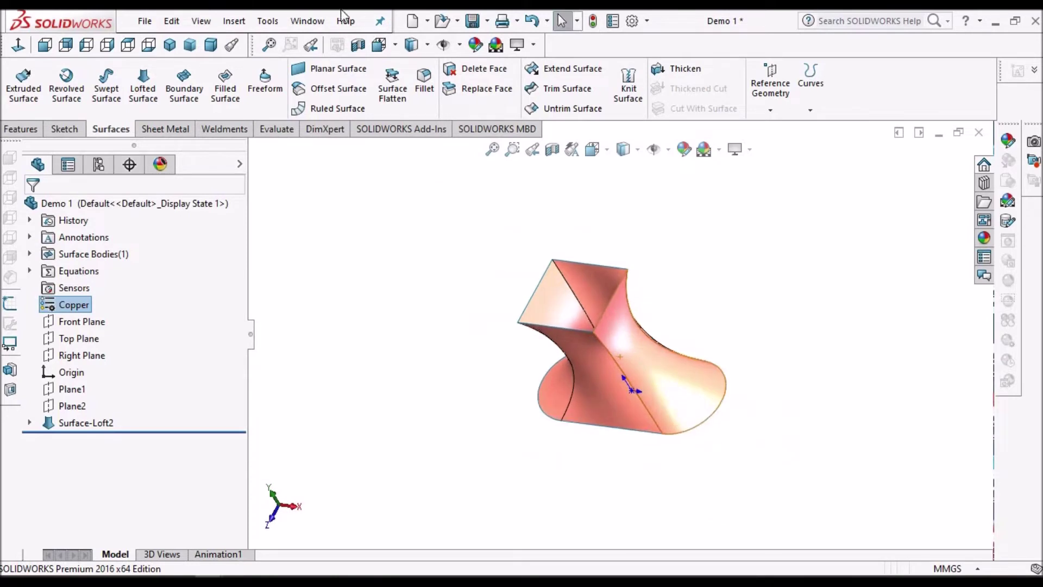
{"action": "left_click", "coordinate": [307, 22]}
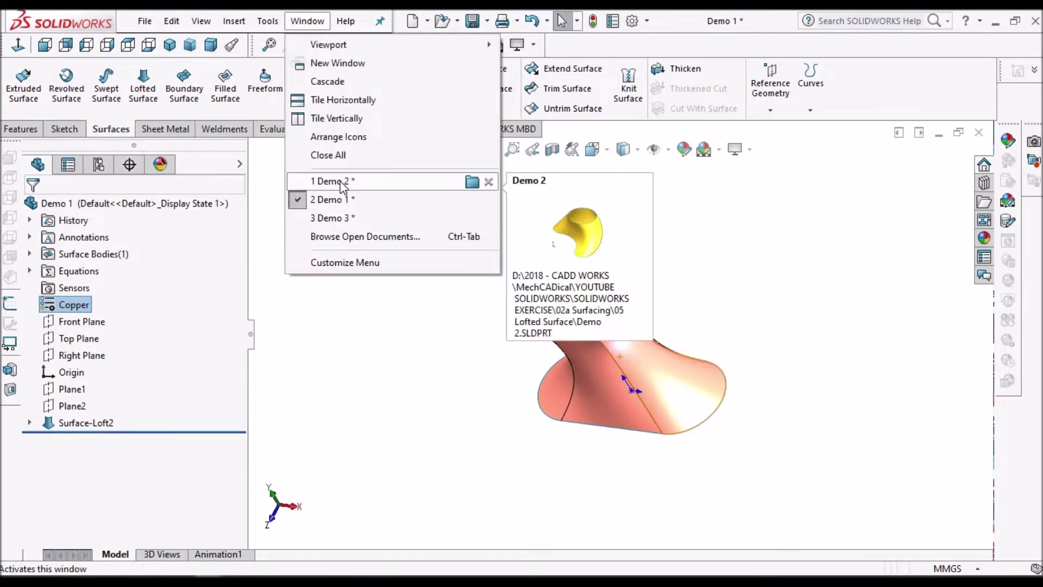
{"action": "left_click", "coordinate": [582, 322]}
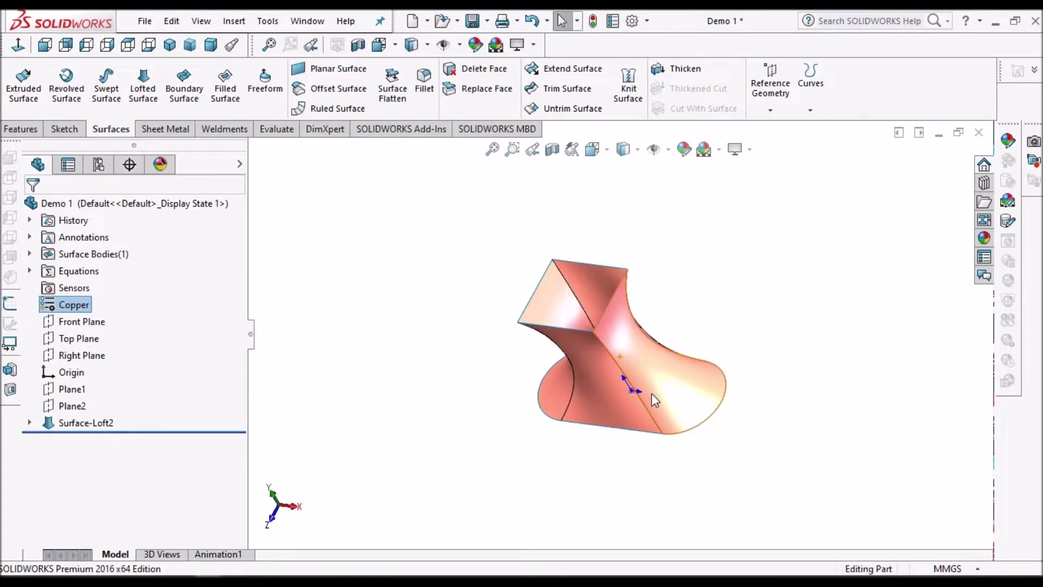
{"action": "middle_click_drag", "start_coordinate": [640, 398], "coordinate": [688, 376]}
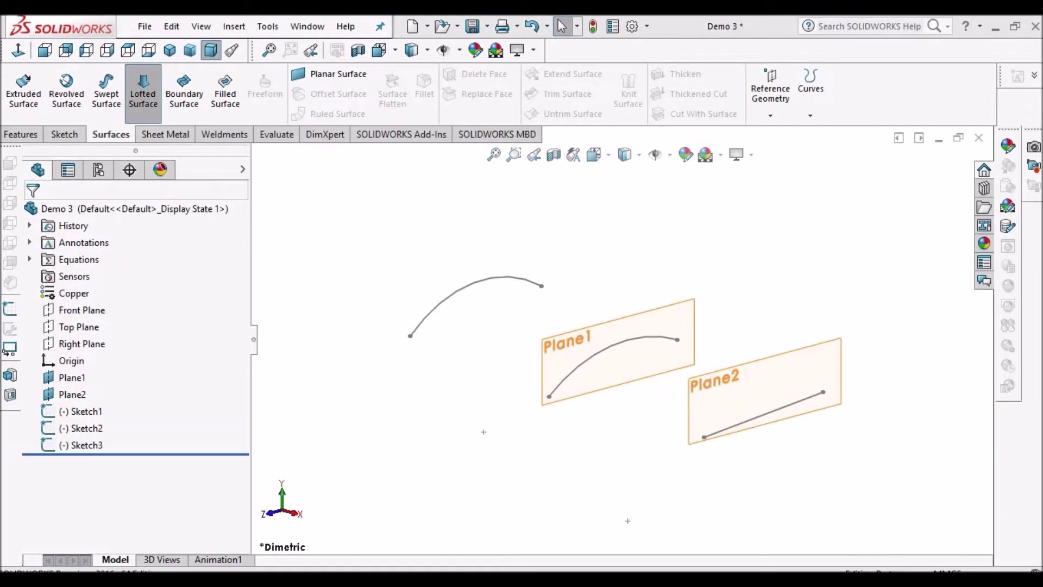
- Loft a surface through the Plane1 arc and the Plane2 line, with the connector at the line's lower-left end
{"action": "left_click", "coordinate": [143, 95]}
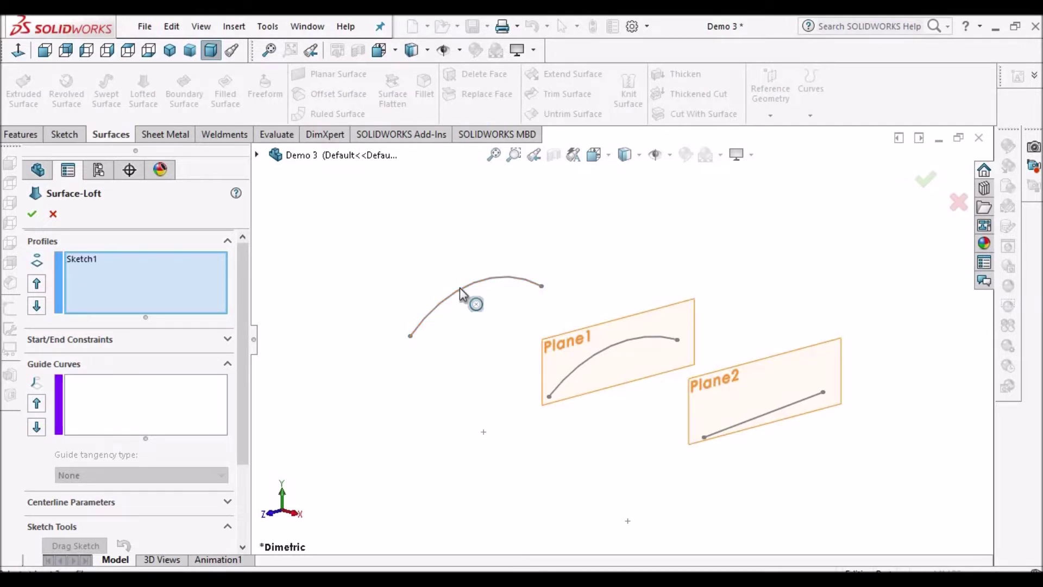
{"action": "left_click", "coordinate": [629, 342]}
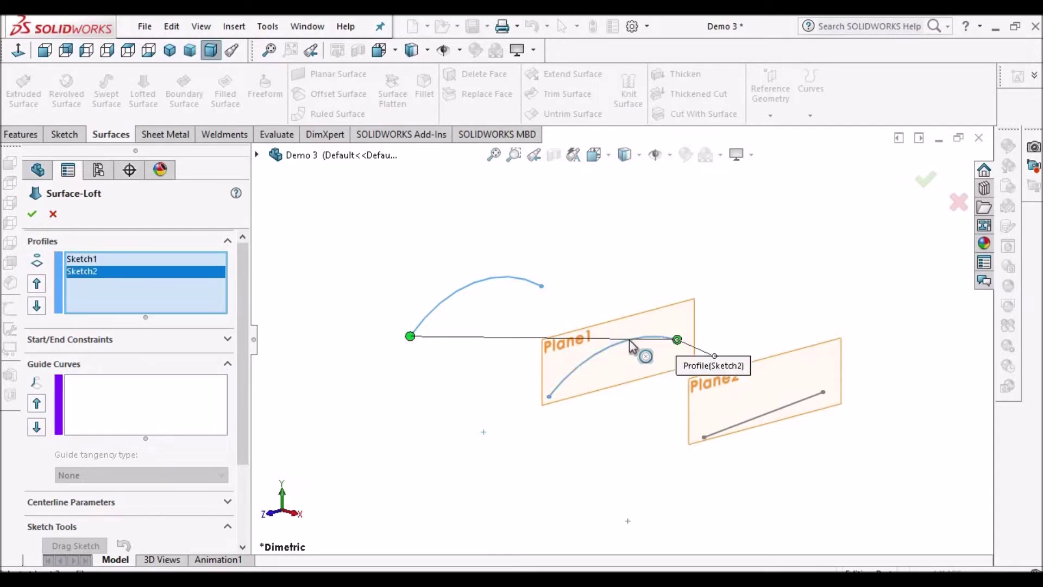
{"action": "left_click", "coordinate": [781, 415]}
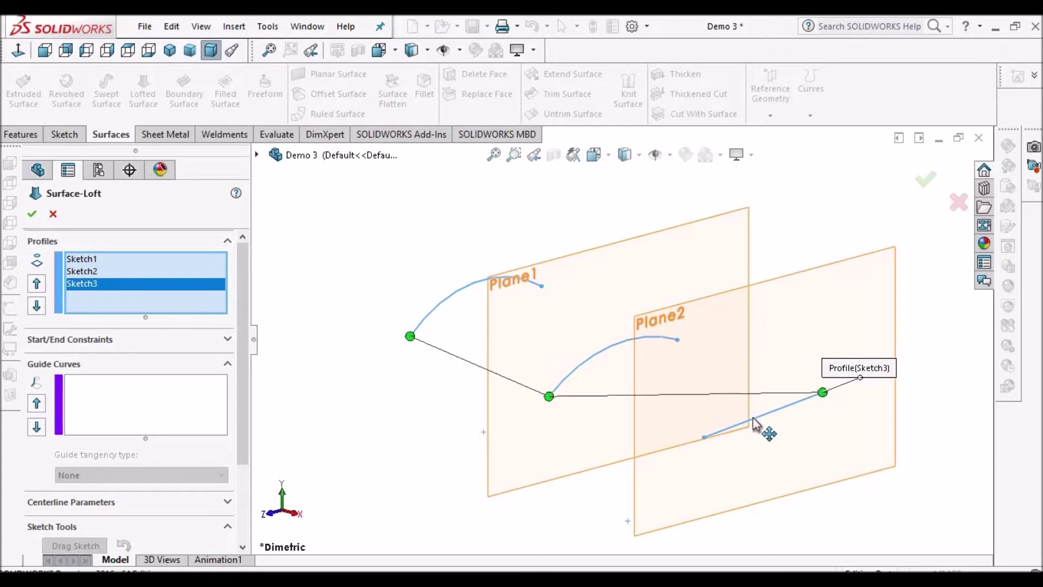
{"action": "left_click_drag", "start_coordinate": [753, 420], "coordinate": [704, 437]}
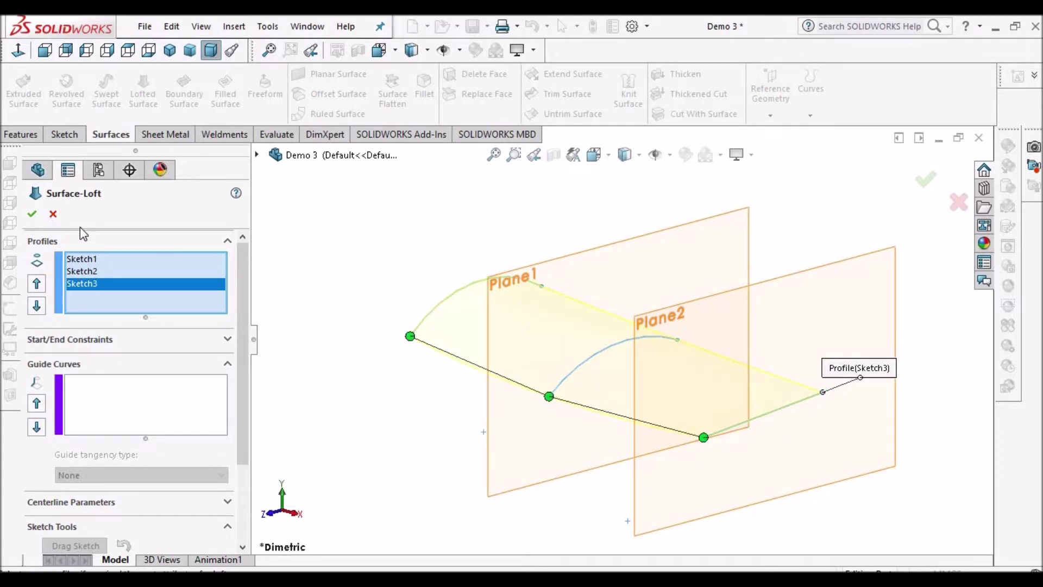
{"action": "left_click", "coordinate": [32, 215]}
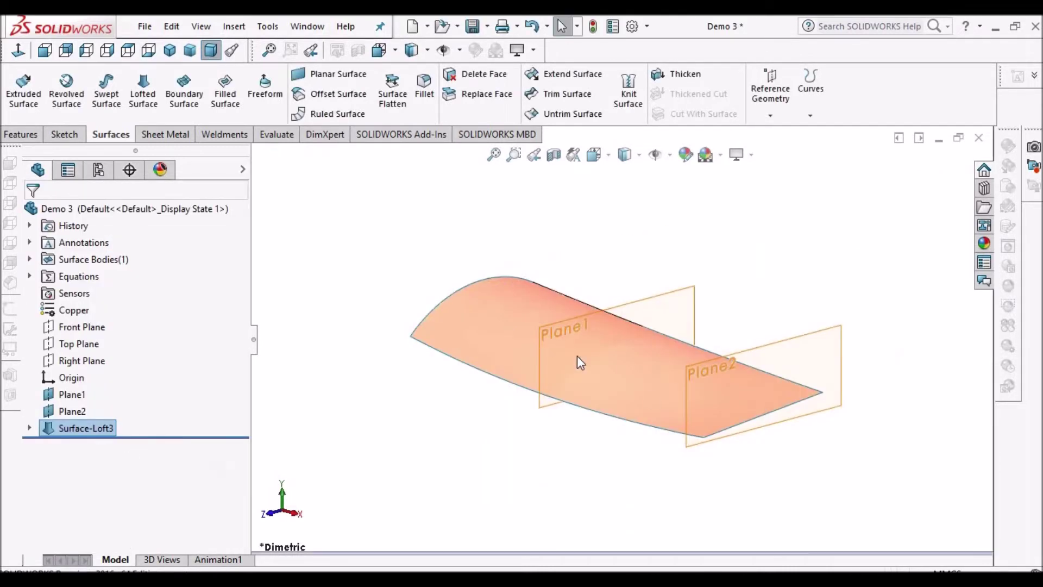
- Orbit the new Surface-Loft3 until it lies level
{"action": "middle_click_drag", "start_coordinate": [656, 407], "coordinate": [644, 337]}
{"action": "middle_click_drag", "start_coordinate": [588, 366], "coordinate": [600, 433]}
{"action": "middle_click_drag", "start_coordinate": [639, 377], "coordinate": [622, 294]}
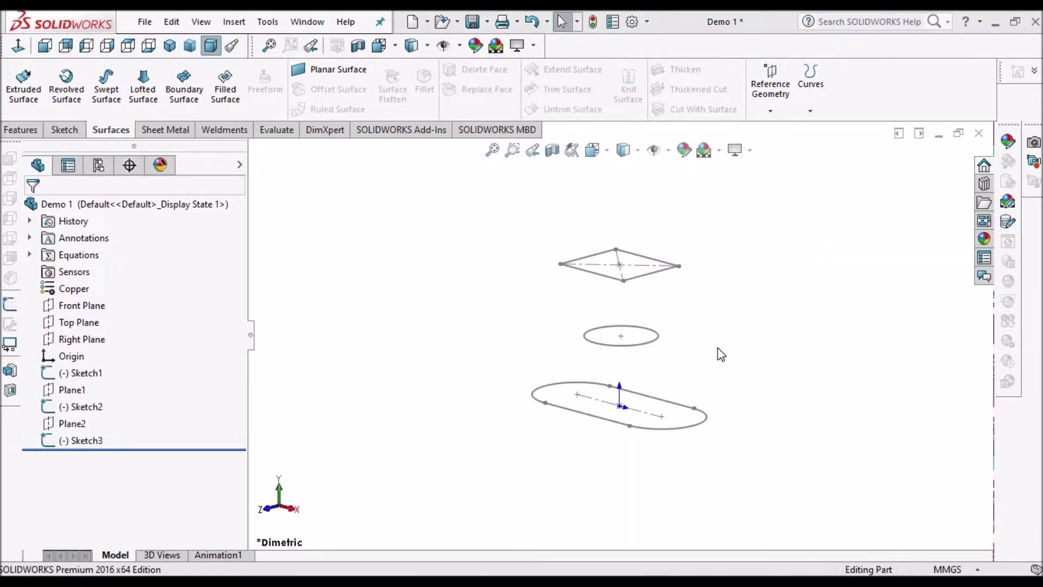
- Orbit the slot, ellipse and diamond sketches in Demo 1 to a nearly edge-on view
{"action": "mouse_move", "coordinate": [682, 353]}
{"action": "middle_mouse_down"}
{"action": "mouse_move", "coordinate": [699, 354]}
{"action": "mouse_move", "coordinate": [603, 383]}
{"action": "mouse_move", "coordinate": [776, 380]}
{"action": "mouse_move", "coordinate": [715, 484]}
{"action": "mouse_move", "coordinate": [615, 438]}
{"action": "middle_mouse_up"}
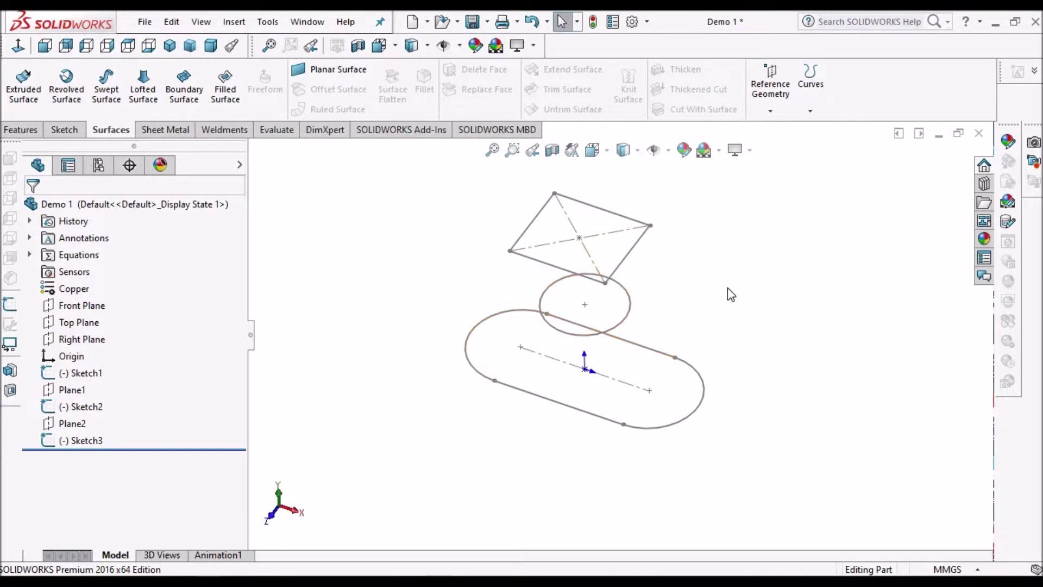
{"action": "mouse_move", "coordinate": [728, 288]}
{"action": "middle_mouse_down"}
{"action": "mouse_move", "coordinate": [633, 311]}
{"action": "mouse_move", "coordinate": [626, 249]}
{"action": "mouse_move", "coordinate": [594, 207]}
{"action": "mouse_move", "coordinate": [619, 257]}
{"action": "mouse_move", "coordinate": [592, 254]}
{"action": "middle_mouse_up"}
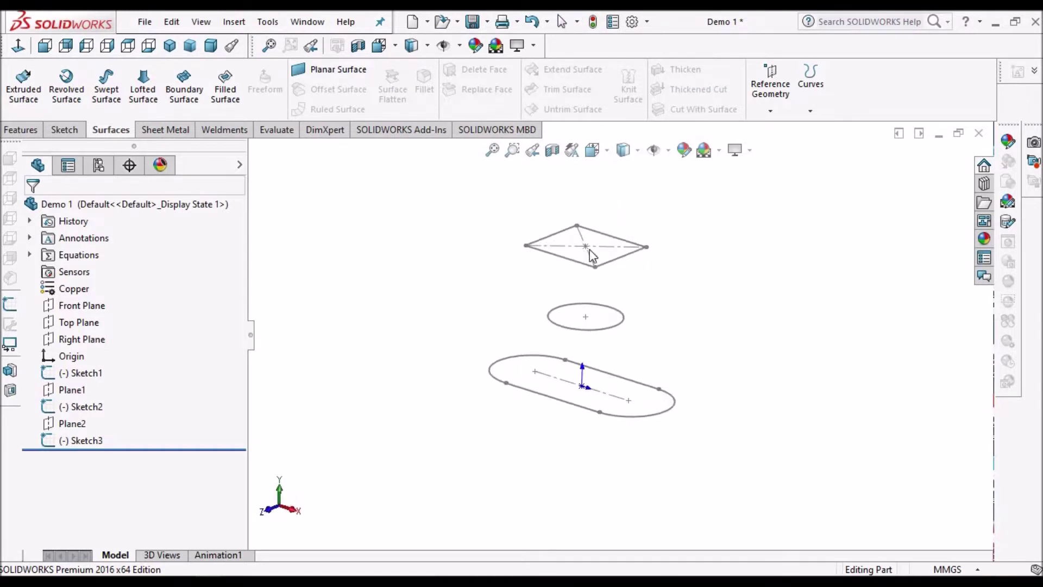
- Loft a surface through the slot, ellipse and diamond sketches as three profiles
{"action": "left_click", "coordinate": [148, 93]}
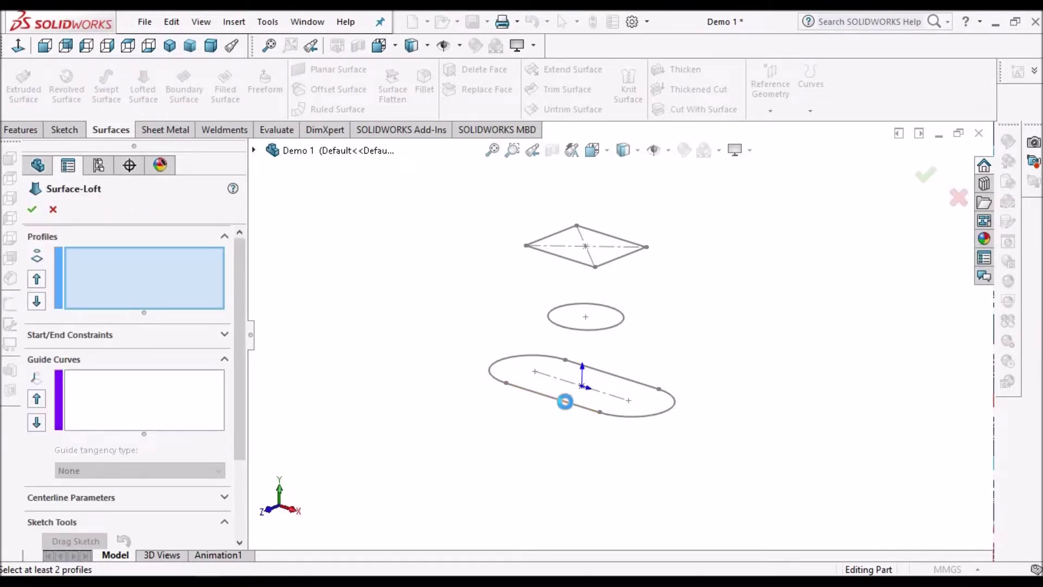
{"action": "left_click", "coordinate": [565, 402]}
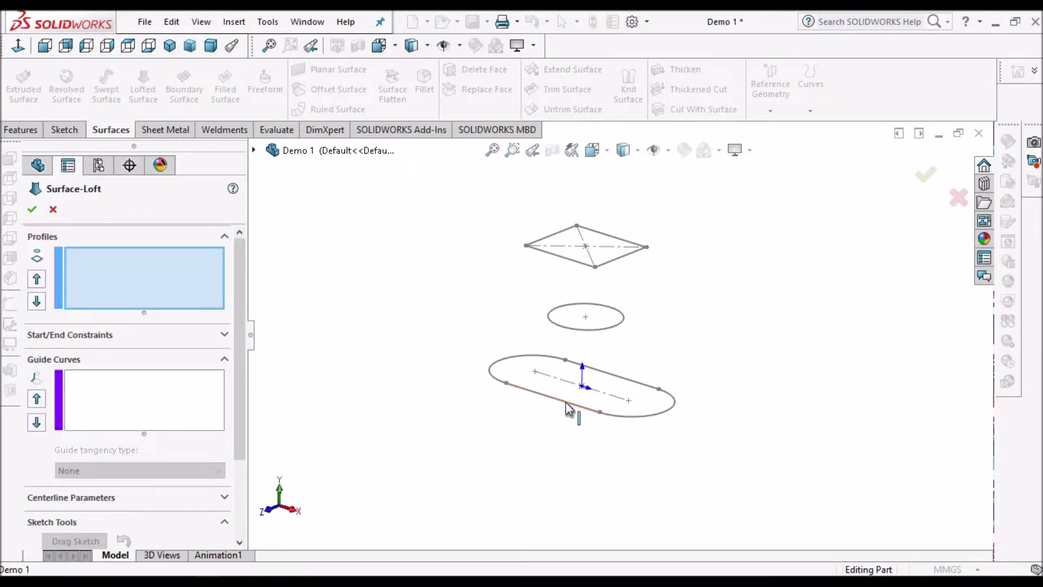
{"action": "left_click", "coordinate": [586, 330]}
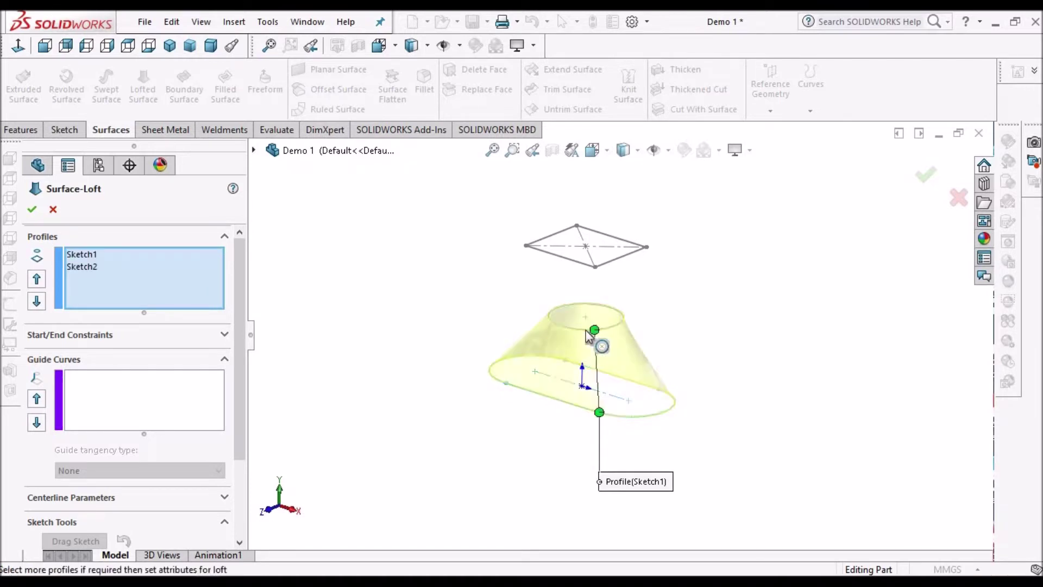
{"action": "scroll", "coordinate": [592, 331], "scroll_direction": "down", "scroll_amount": 1}
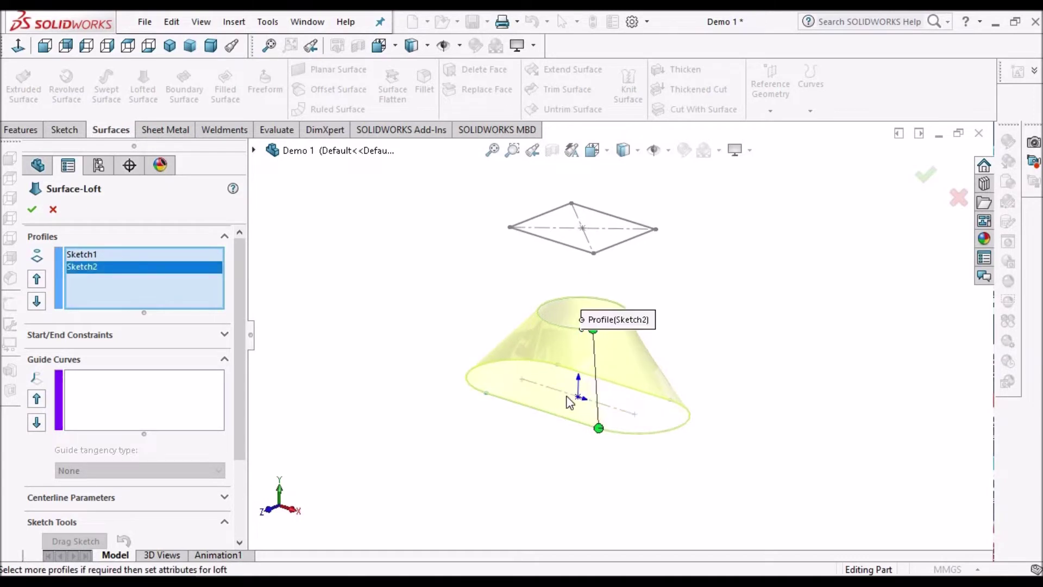
{"action": "left_click", "coordinate": [567, 251]}
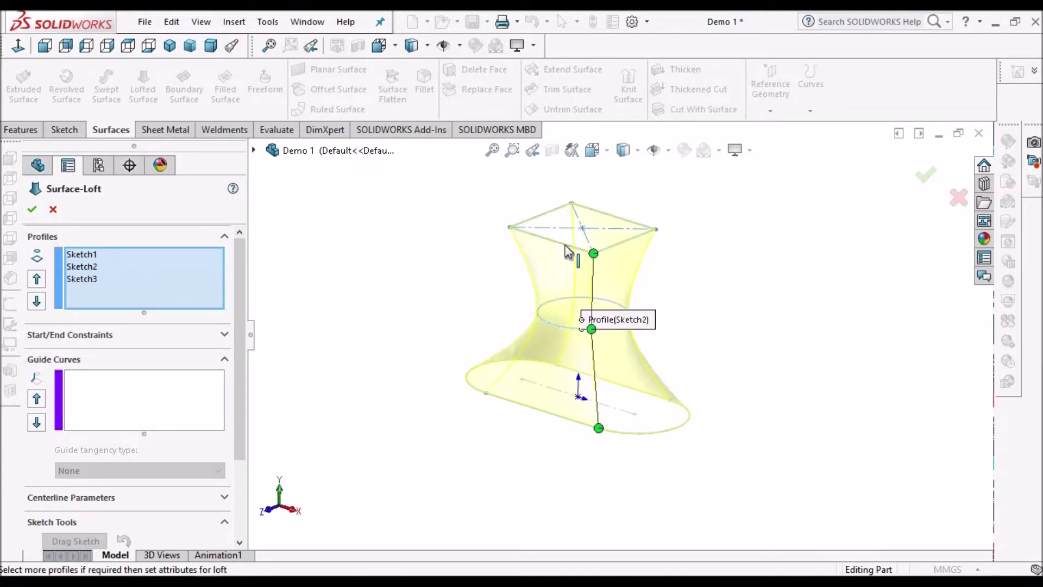
{"action": "left_click", "coordinate": [33, 209]}
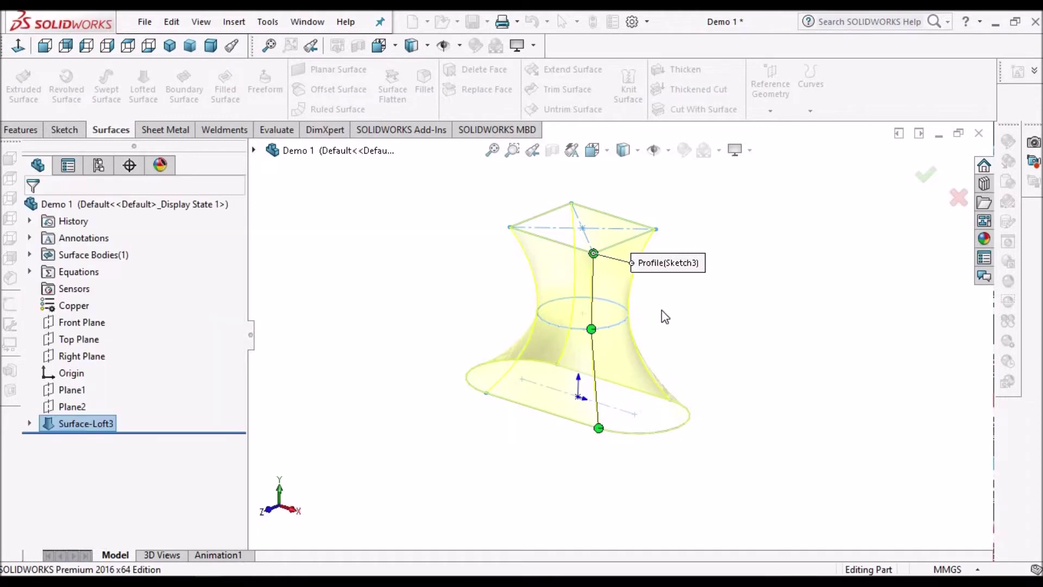
- Show the finished loft in Trimetric view with nothing selected
{"action": "left_click", "coordinate": [190, 45]}
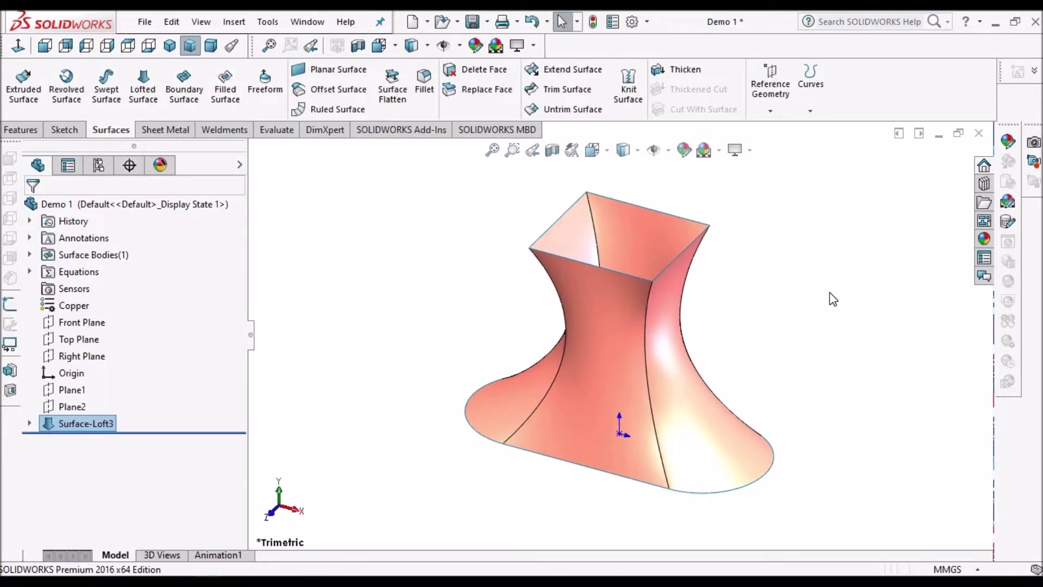
{"action": "left_click", "coordinate": [443, 337]}
{"action": "scroll", "coordinate": [670, 326], "scroll_direction": "up", "scroll_amount": 2}
{"action": "scroll", "coordinate": [670, 326], "scroll_direction": "down", "scroll_amount": 1}
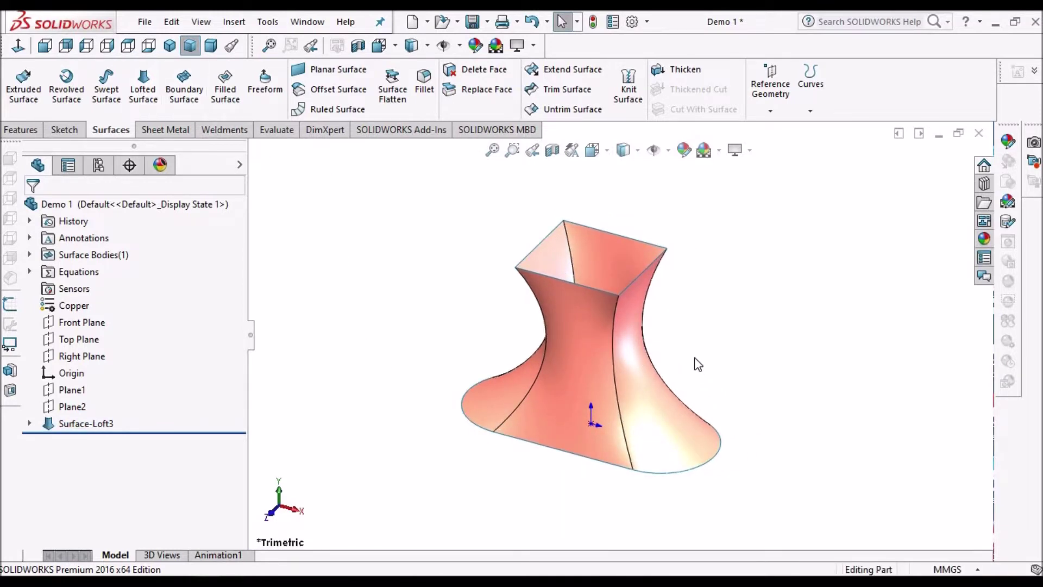
- Expand Surface-Loft3 to highlight Sketch1 and Sketch2, then switch to Demo 2
{"action": "left_click", "coordinate": [30, 423]}
{"action": "left_click", "coordinate": [90, 441]}
{"action": "left_click", "coordinate": [98, 457]}
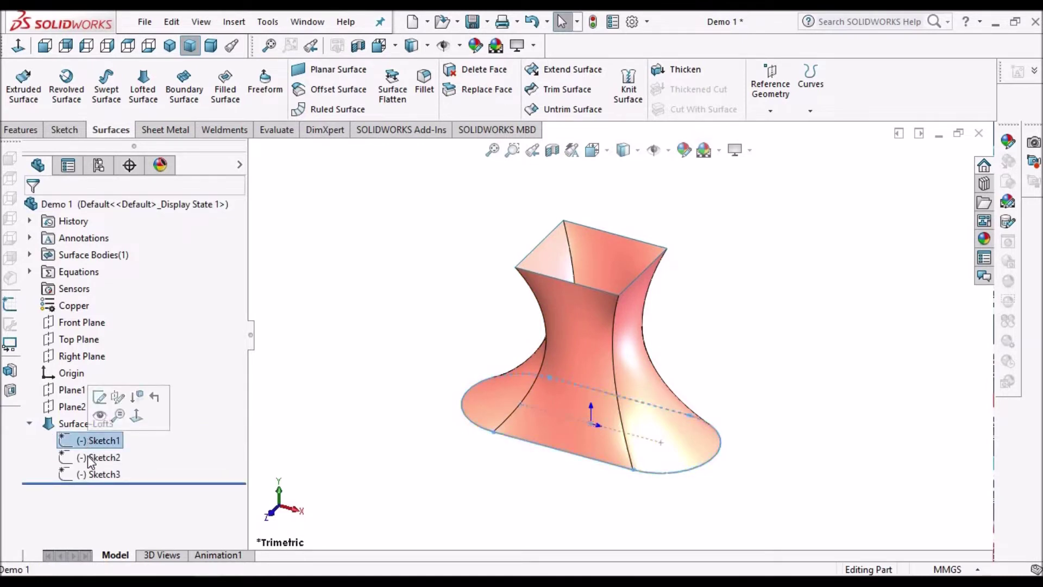
{"action": "key", "text": "Escape"}
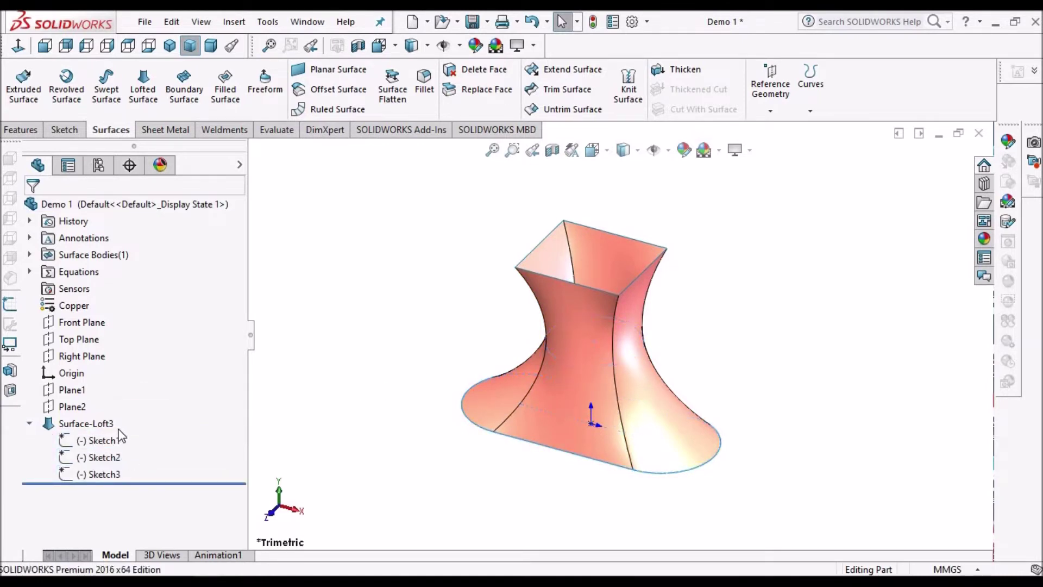
{"action": "left_click", "coordinate": [316, 25]}
{"action": "left_click", "coordinate": [334, 187]}
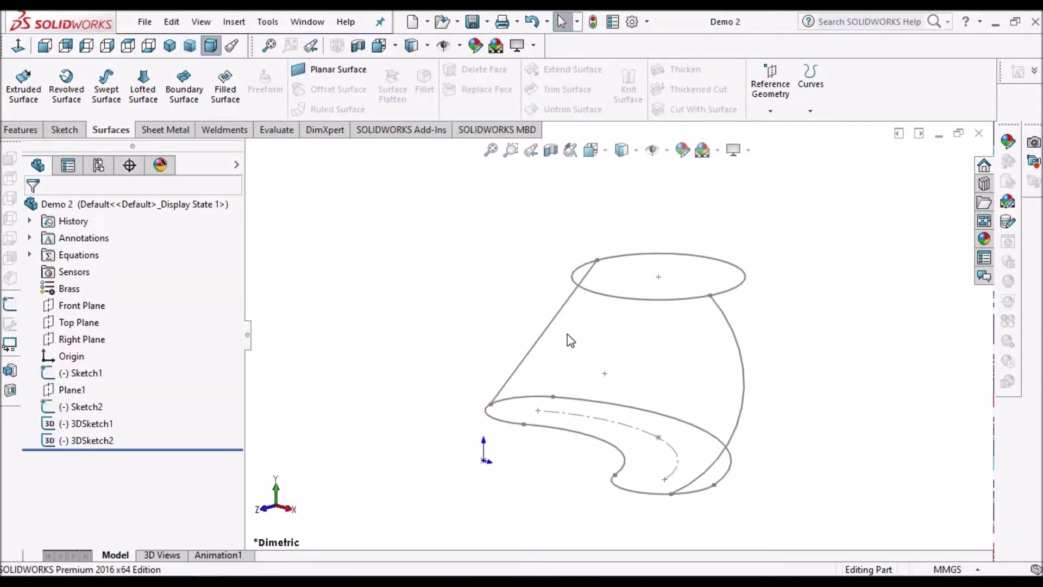
- Edit and then exit Sketch1 (the slot) and Sketch2 (the circle) to inspect each profile
{"action": "right_click", "coordinate": [95, 375]}
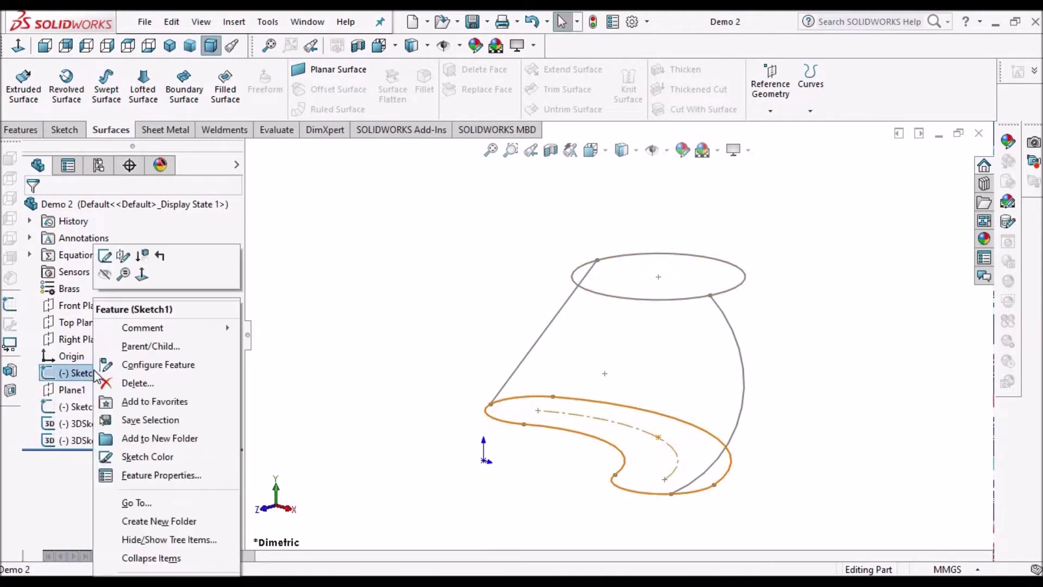
{"action": "left_click", "coordinate": [102, 262]}
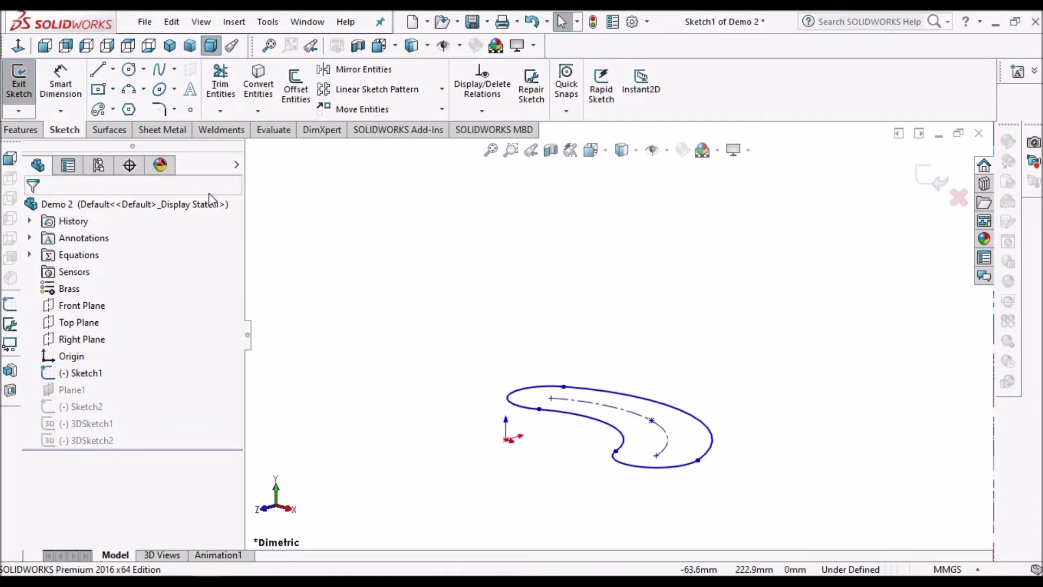
{"action": "mouse_move", "coordinate": [698, 387]}
{"action": "middle_mouse_down"}
{"action": "mouse_move", "coordinate": [735, 449]}
{"action": "mouse_move", "coordinate": [694, 494]}
{"action": "mouse_move", "coordinate": [746, 438]}
{"action": "middle_mouse_up"}
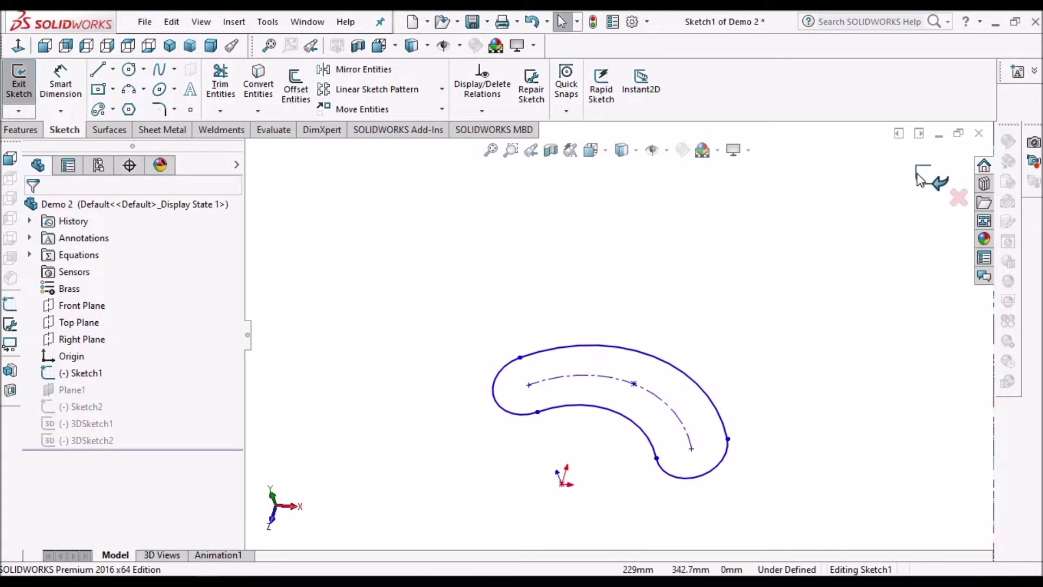
{"action": "left_click", "coordinate": [933, 178]}
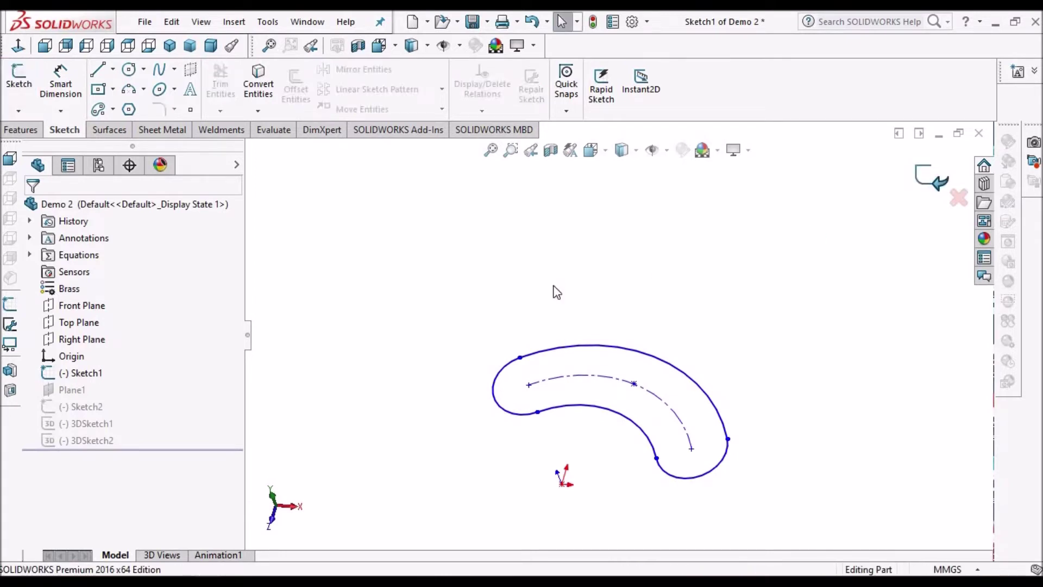
{"action": "left_click", "coordinate": [76, 407]}
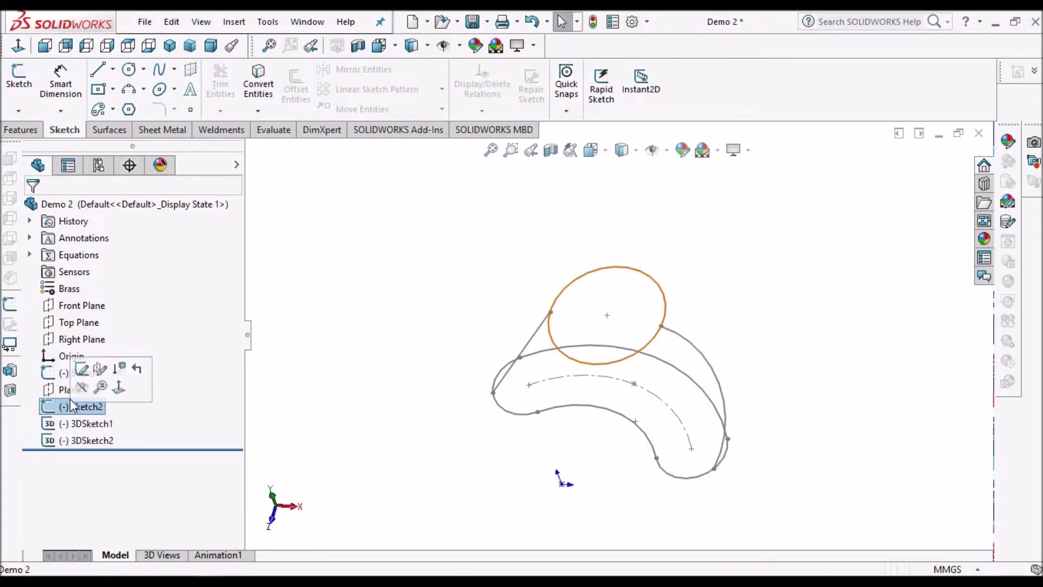
{"action": "left_click", "coordinate": [83, 368]}
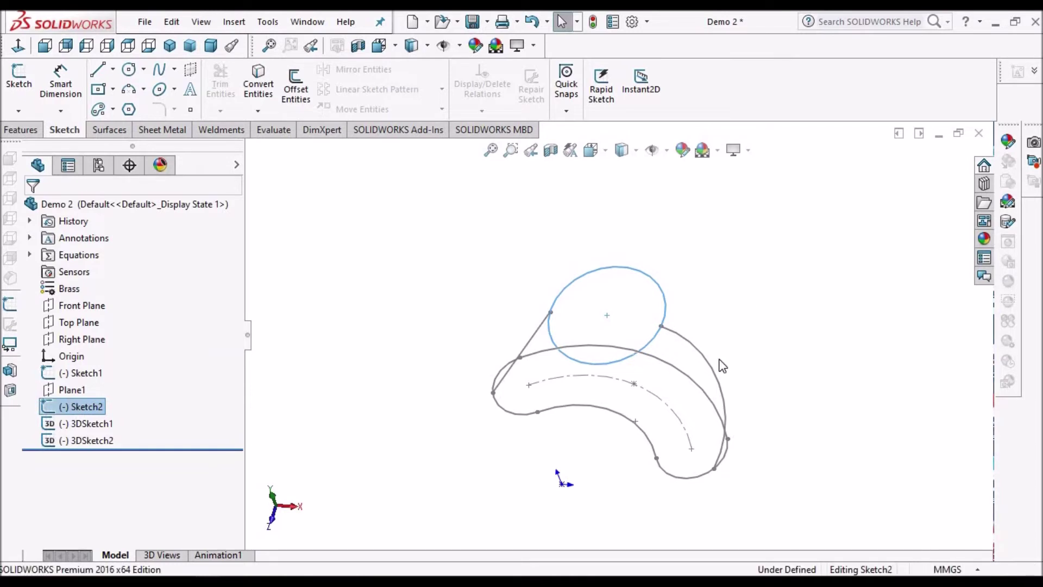
{"action": "left_click", "coordinate": [932, 181]}
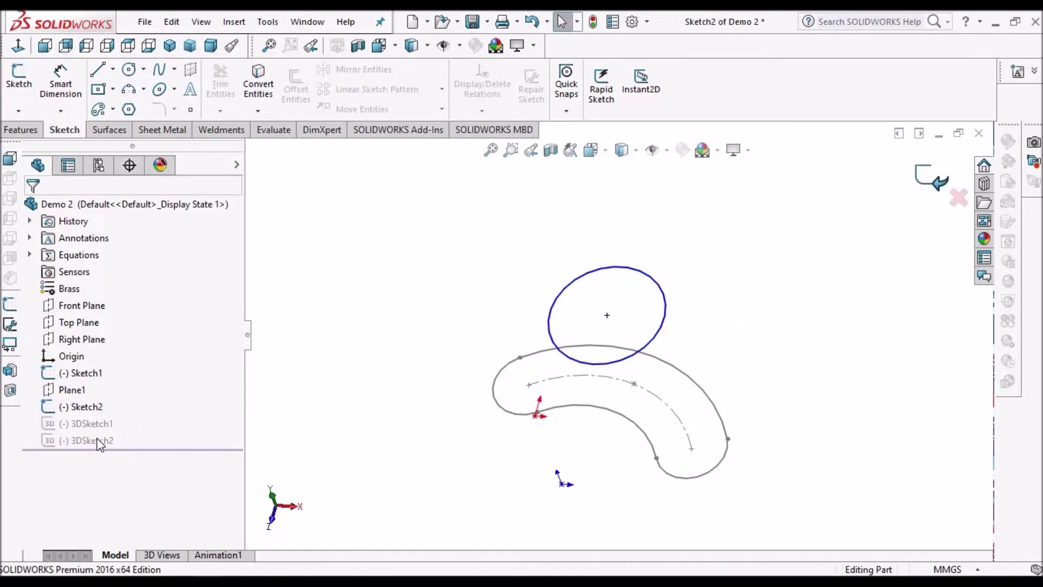
{"action": "left_click", "coordinate": [92, 422]}
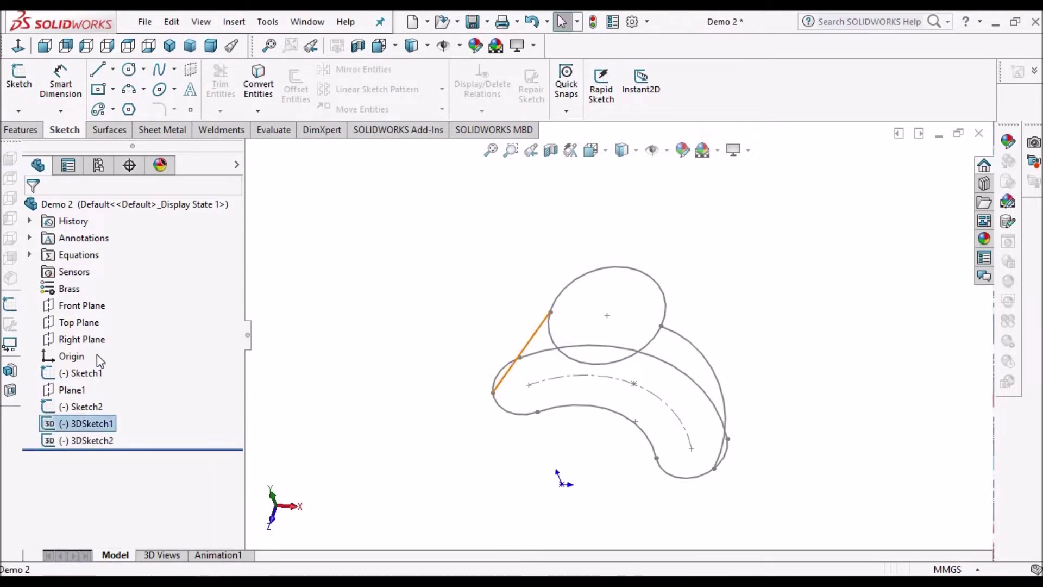
{"action": "left_click", "coordinate": [97, 381]}
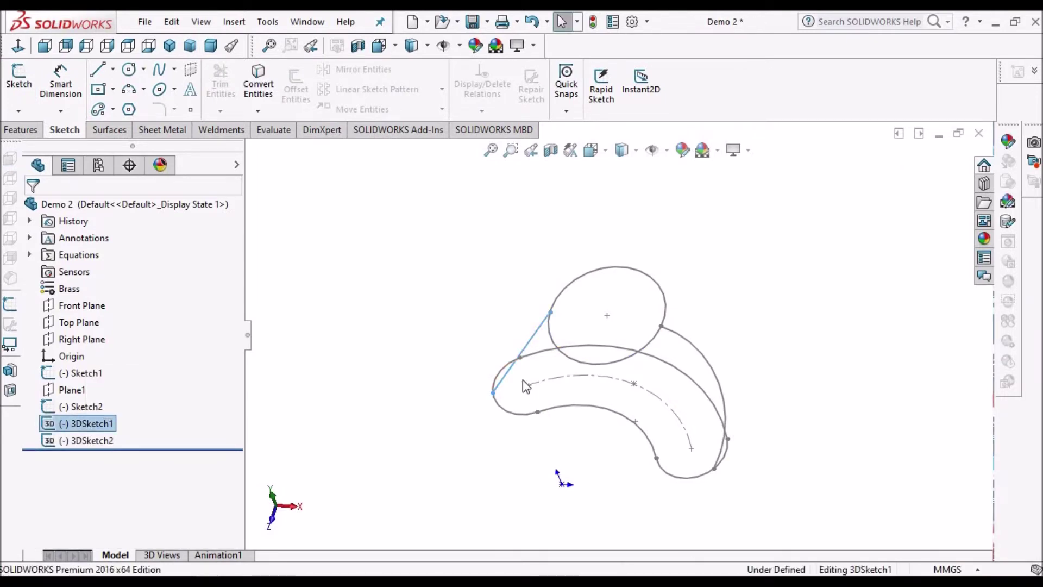
{"action": "mouse_move", "coordinate": [540, 365]}
{"action": "middle_mouse_down"}
{"action": "mouse_move", "coordinate": [610, 335]}
{"action": "mouse_move", "coordinate": [692, 275]}
{"action": "mouse_move", "coordinate": [687, 293]}
{"action": "middle_mouse_up"}
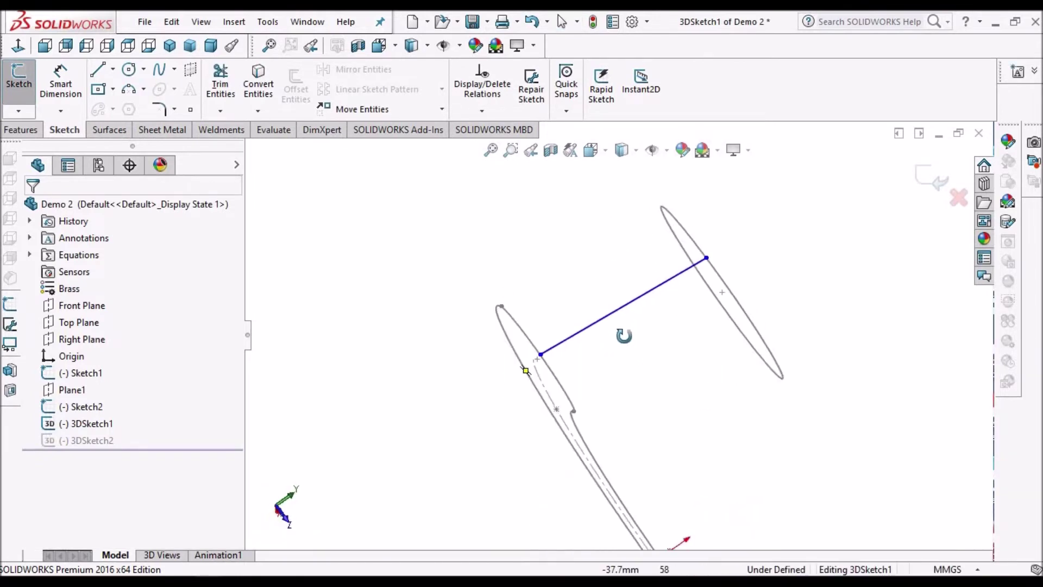
{"action": "middle_click_drag", "start_coordinate": [624, 335], "coordinate": [621, 335]}
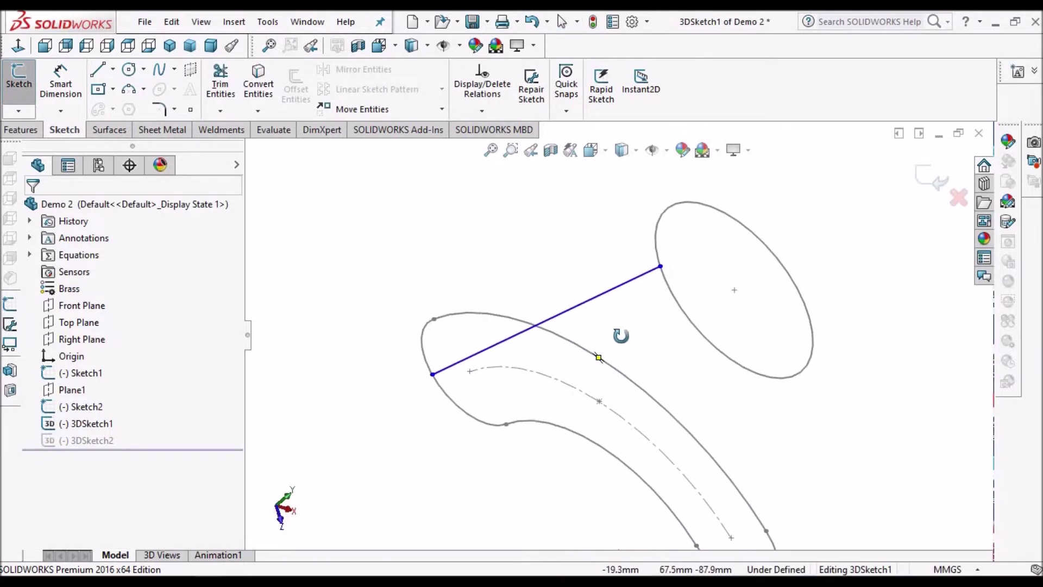
{"action": "left_click", "coordinate": [18, 111]}
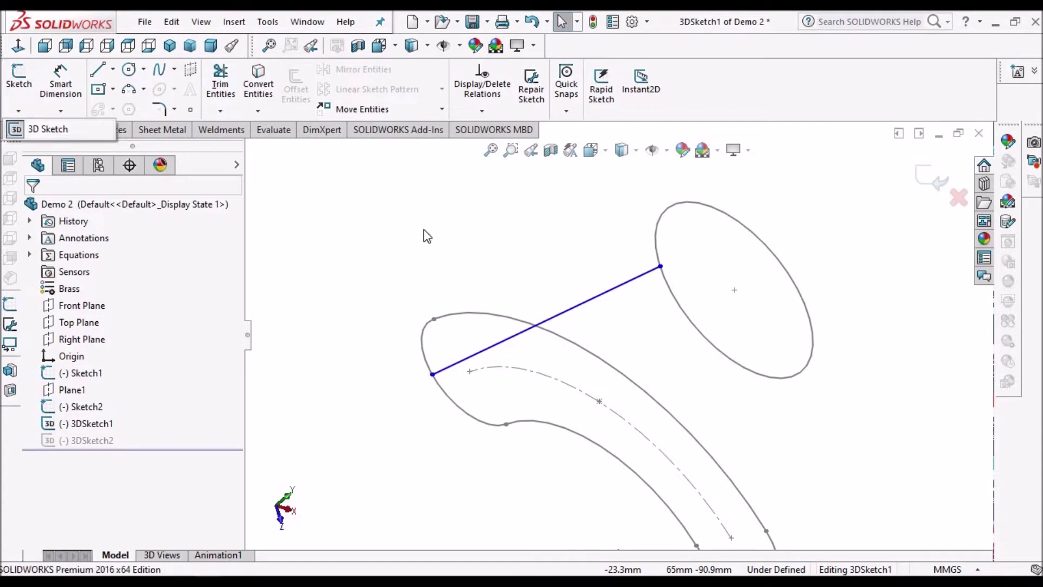
{"action": "left_click", "coordinate": [661, 271]}
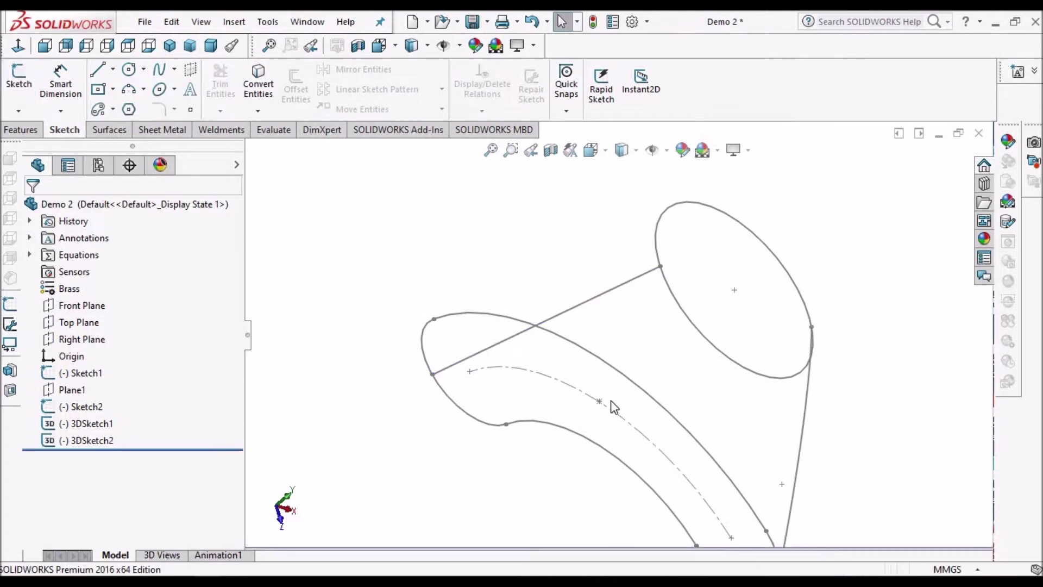
{"action": "middle_click_drag", "start_coordinate": [590, 318], "coordinate": [566, 314]}
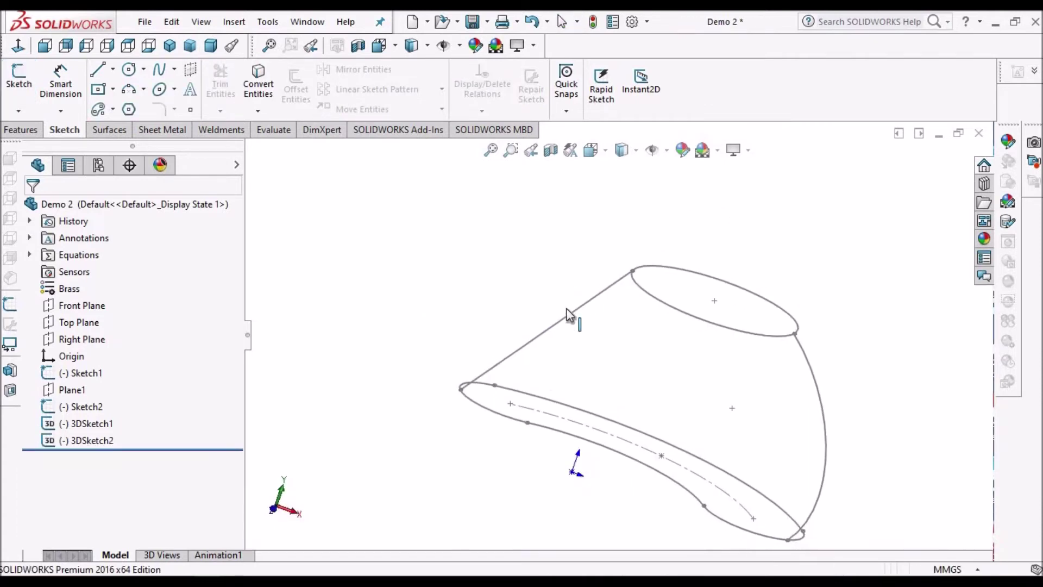
{"action": "right_click", "coordinate": [86, 442]}
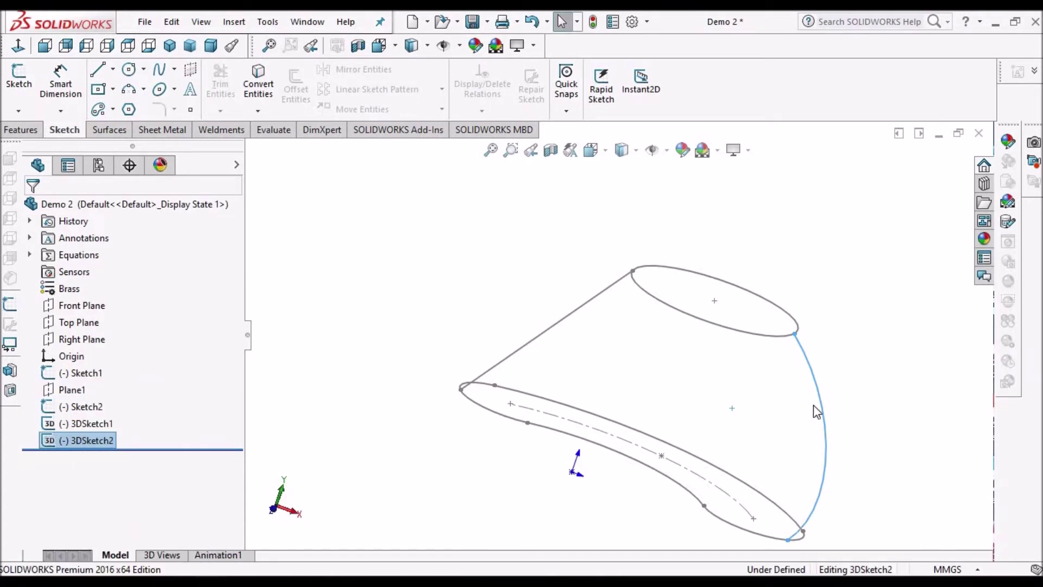
{"action": "mouse_move", "coordinate": [727, 398]}
{"action": "middle_mouse_down"}
{"action": "mouse_move", "coordinate": [687, 366]}
{"action": "mouse_move", "coordinate": [662, 363]}
{"action": "mouse_move", "coordinate": [633, 396]}
{"action": "mouse_move", "coordinate": [697, 434]}
{"action": "mouse_move", "coordinate": [806, 325]}
{"action": "middle_mouse_up"}
{"action": "left_click", "coordinate": [930, 179]}
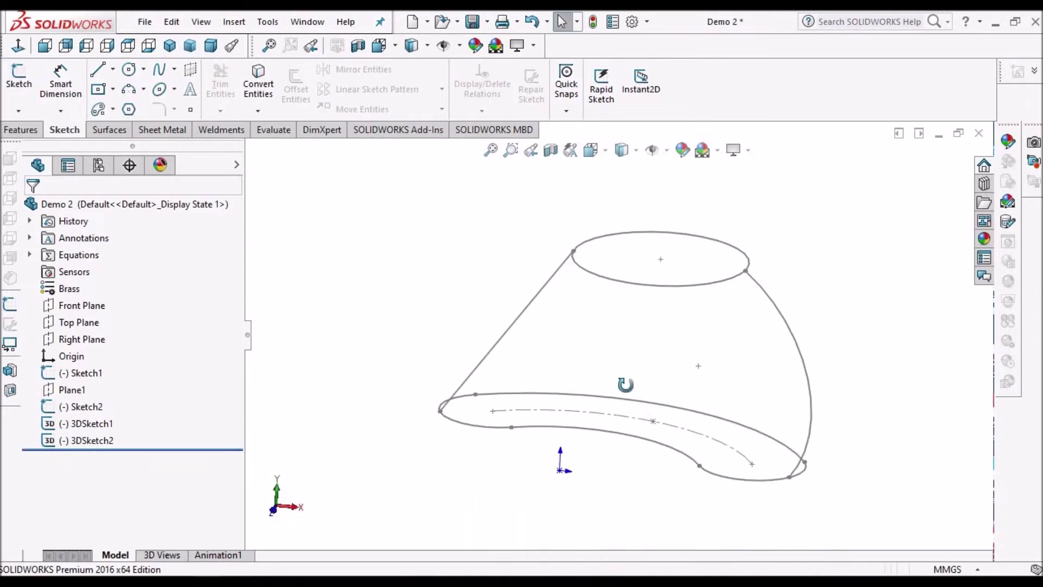
- Start a Lofted Surface from the Surfaces tab, with the circle sketch following the slot as profile
{"action": "mouse_move", "coordinate": [625, 385]}
{"action": "middle_mouse_down"}
{"action": "mouse_move", "coordinate": [675, 399]}
{"action": "mouse_move", "coordinate": [673, 429]}
{"action": "mouse_move", "coordinate": [662, 432]}
{"action": "mouse_move", "coordinate": [668, 372]}
{"action": "mouse_move", "coordinate": [654, 267]}
{"action": "middle_mouse_up"}
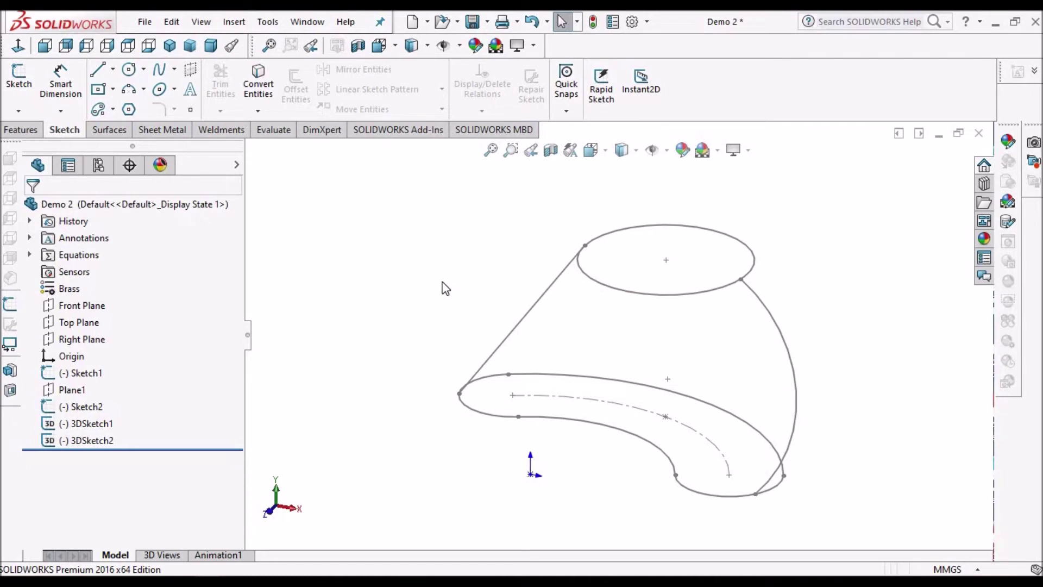
{"action": "left_click", "coordinate": [109, 130]}
{"action": "left_click", "coordinate": [139, 87]}
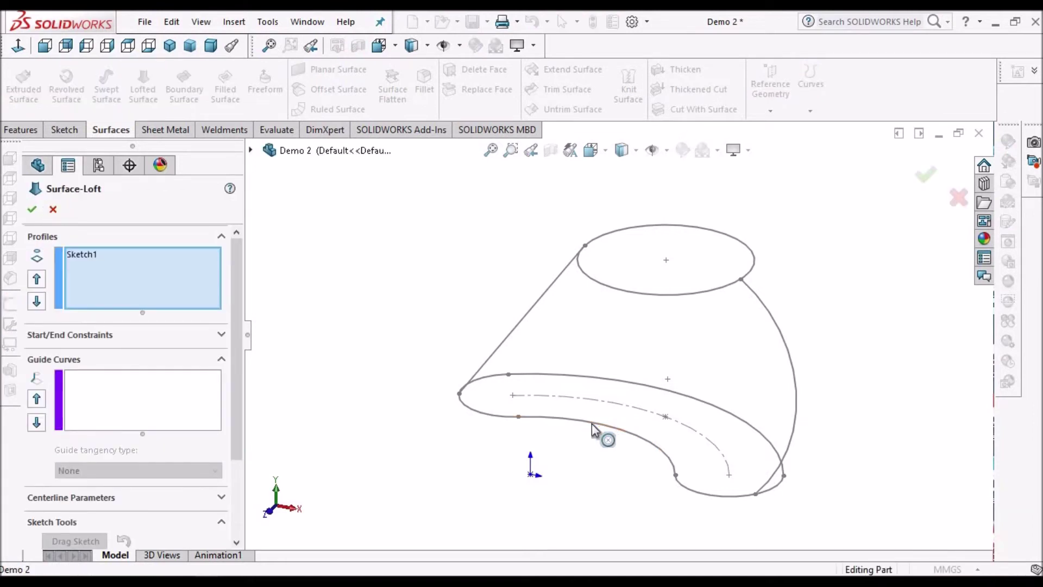
{"action": "left_click", "coordinate": [656, 295]}
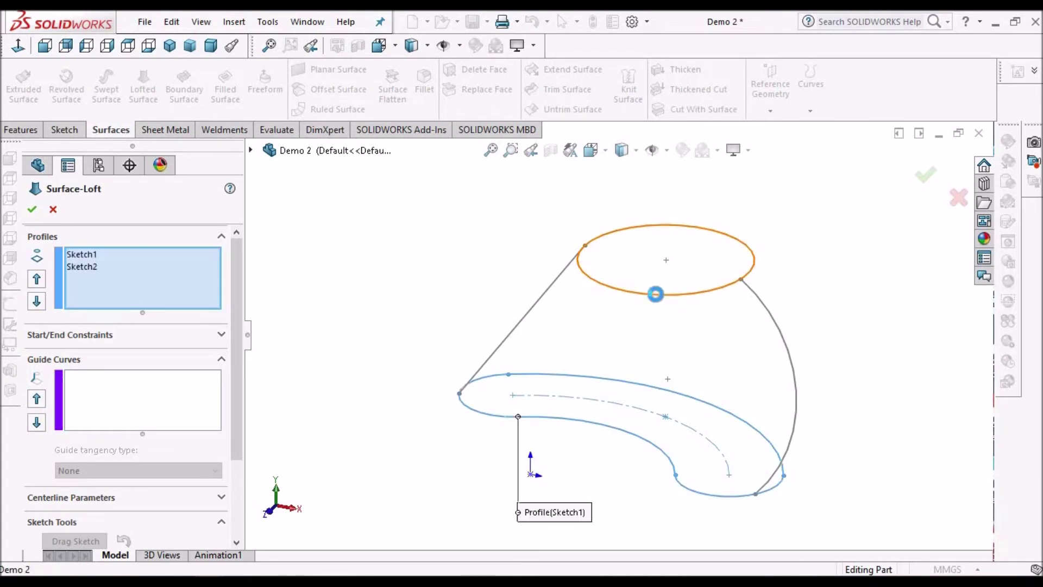
- Add 3DSketch1 as a loft guide curve, then clear the guide curve list
{"action": "left_click", "coordinate": [91, 410]}
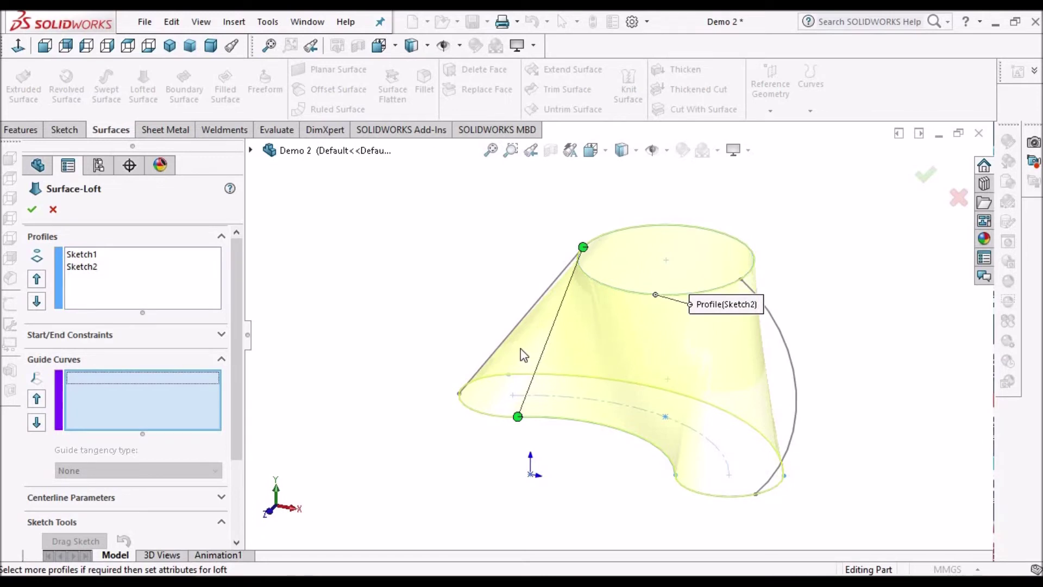
{"action": "left_click", "coordinate": [528, 322]}
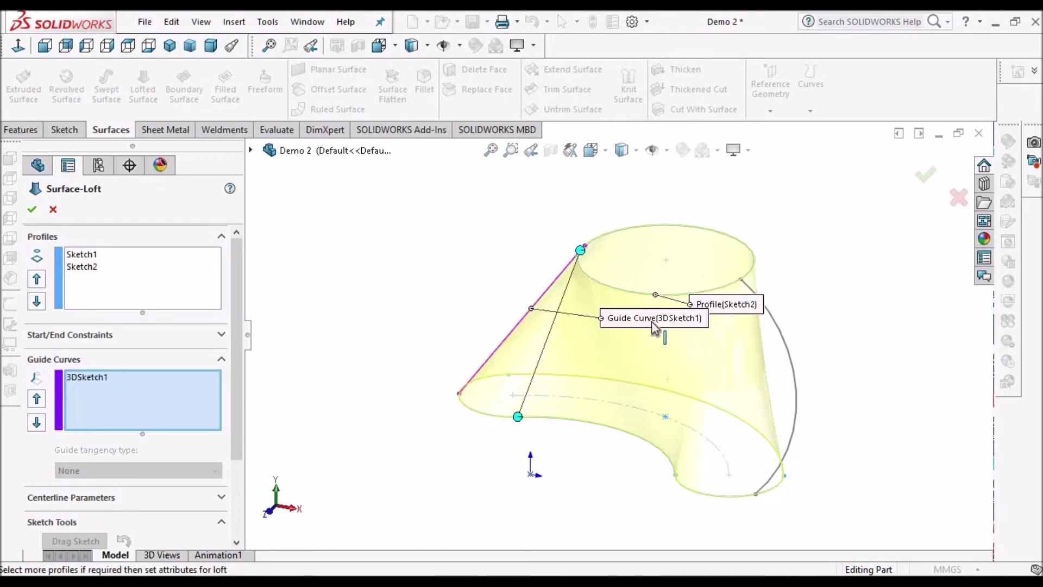
{"action": "scroll", "coordinate": [558, 315], "scroll_direction": "down", "scroll_amount": 5}
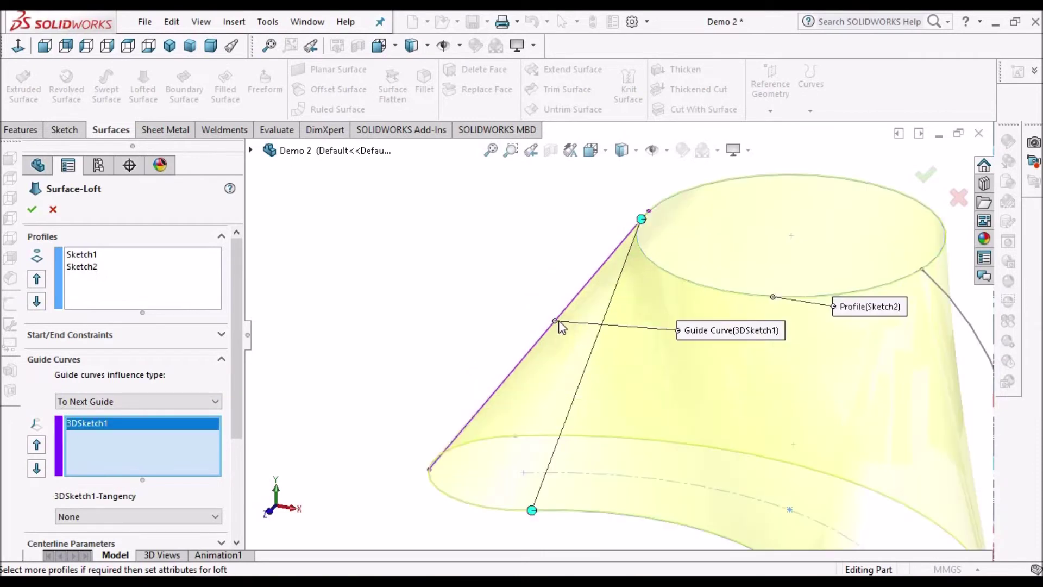
{"action": "middle_click_drag", "start_coordinate": [635, 317], "coordinate": [647, 275]}
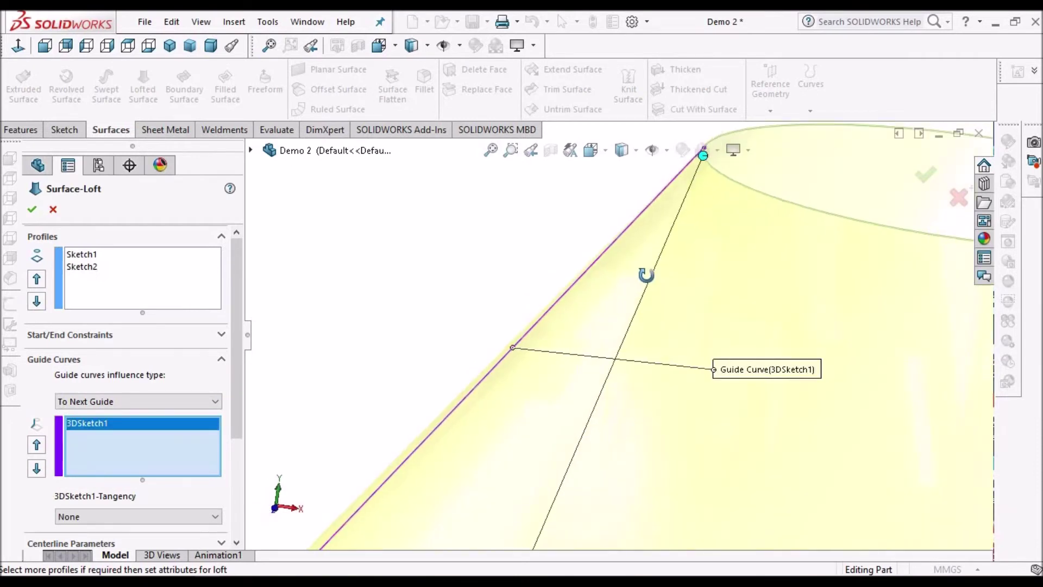
{"action": "right_click", "coordinate": [136, 438]}
{"action": "left_click", "coordinate": [157, 447]}
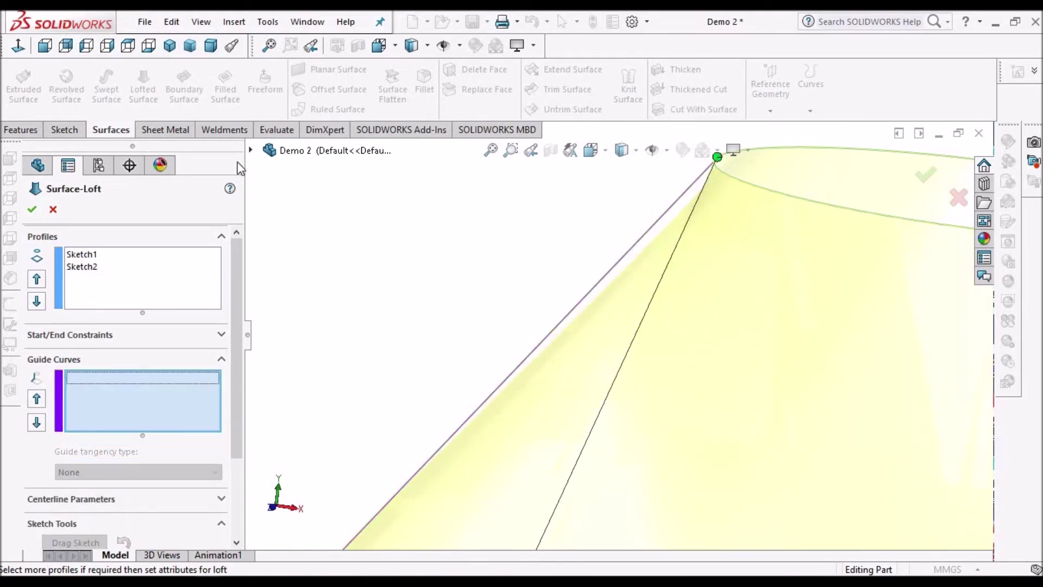
- In Front view, pick the left 3D sketch curve as the guide curve
{"action": "left_click", "coordinate": [45, 48]}
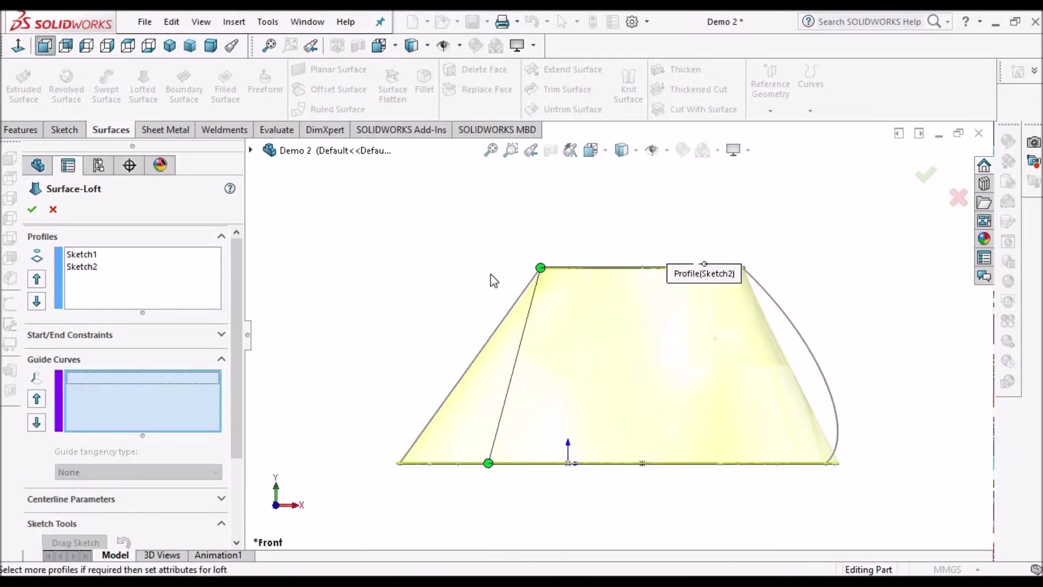
{"action": "scroll", "coordinate": [531, 318], "scroll_direction": "down", "scroll_amount": 4}
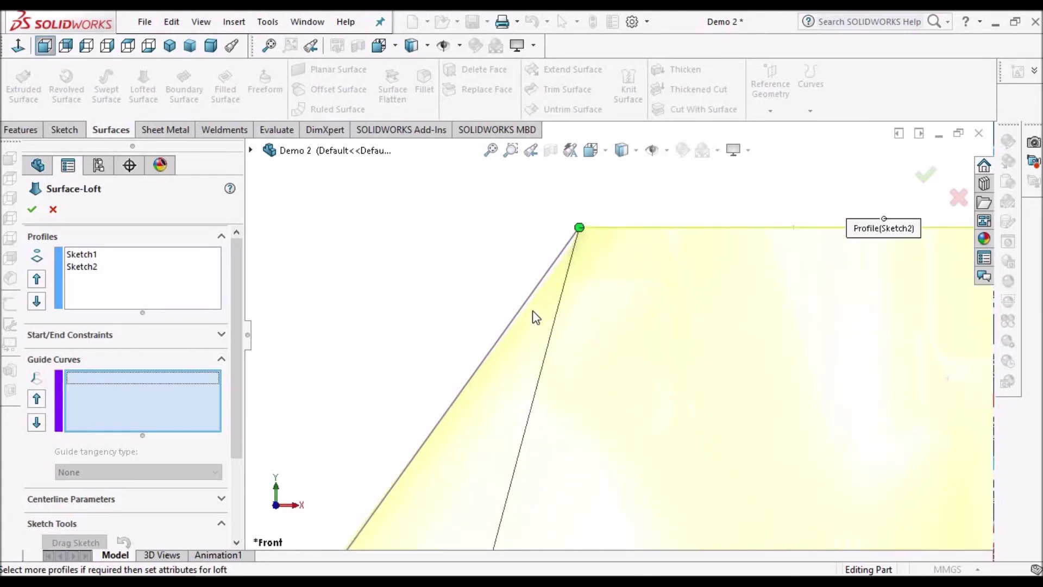
{"action": "scroll", "coordinate": [565, 337], "scroll_direction": "down", "scroll_amount": 2}
{"action": "scroll", "coordinate": [528, 369], "scroll_direction": "up", "scroll_amount": 3}
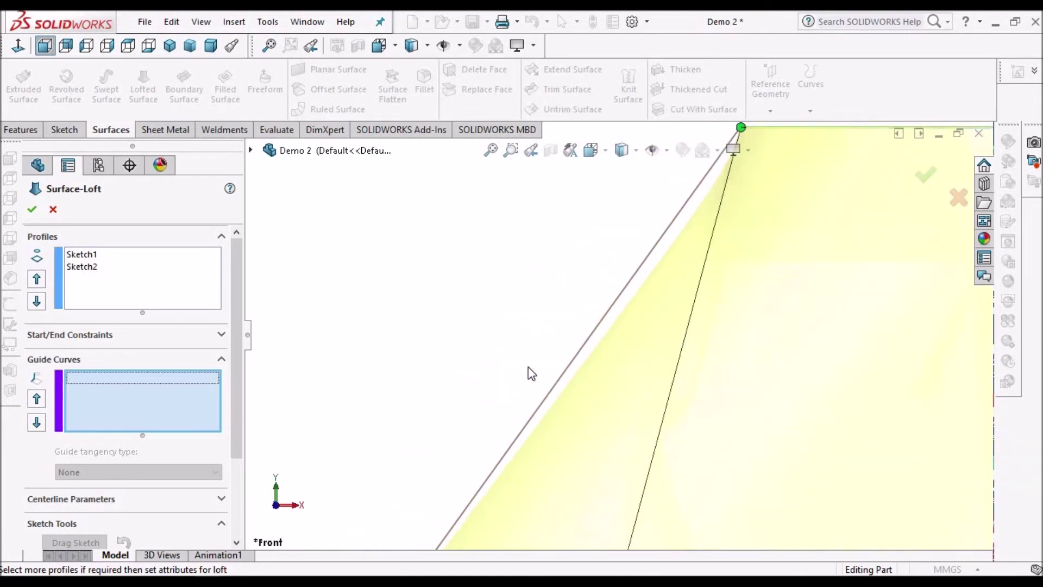
{"action": "left_click", "coordinate": [591, 348]}
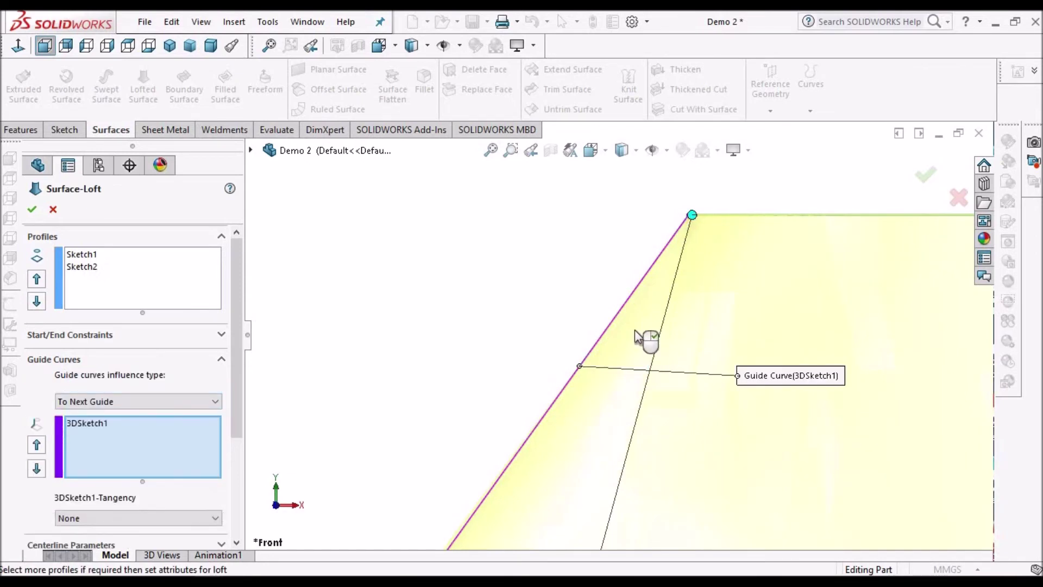
- Add the right arc, 3DSketch2, as the second guide curve and orbit the preview obliquely
{"action": "scroll", "coordinate": [635, 330], "scroll_direction": "up", "scroll_amount": 4}
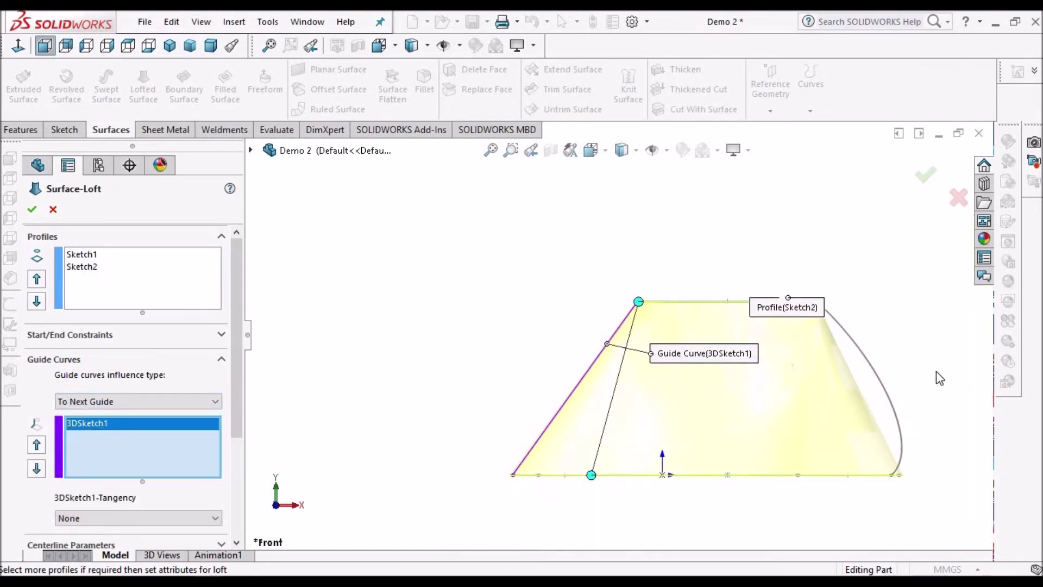
{"action": "scroll", "coordinate": [919, 383], "scroll_direction": "down", "scroll_amount": 3}
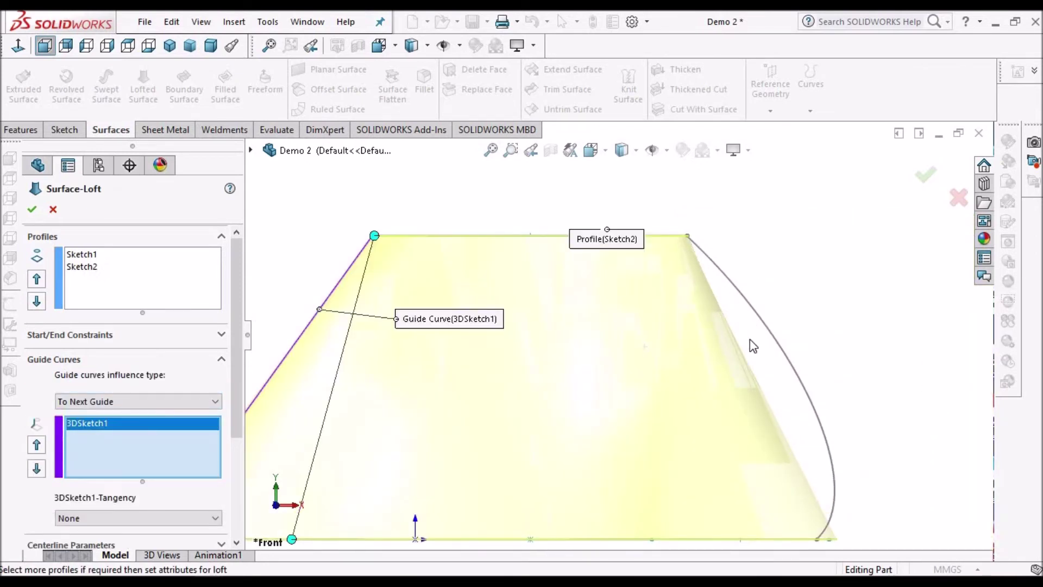
{"action": "left_click", "coordinate": [785, 352]}
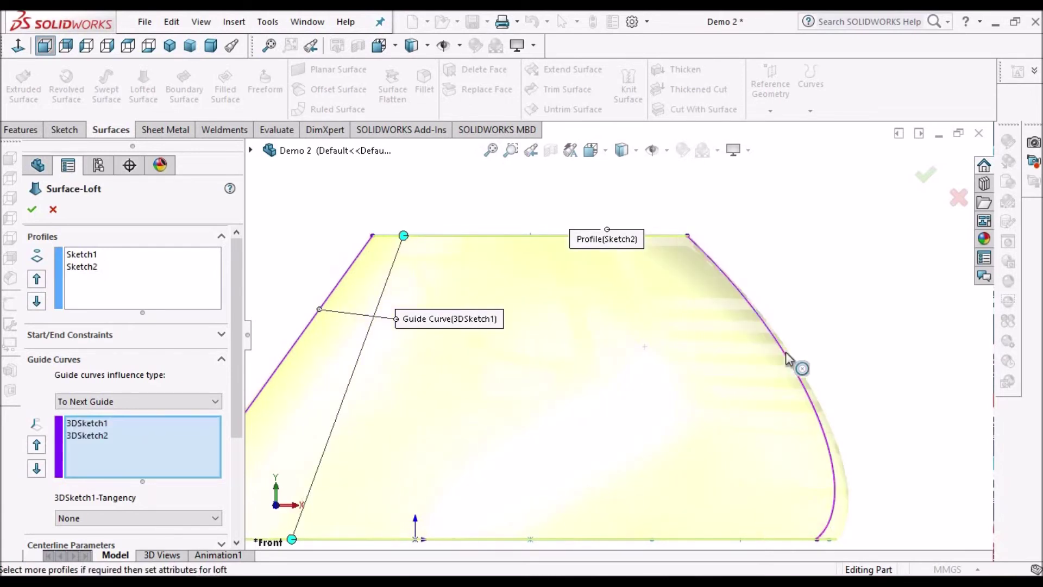
{"action": "scroll", "coordinate": [784, 384], "scroll_direction": "up", "scroll_amount": 4}
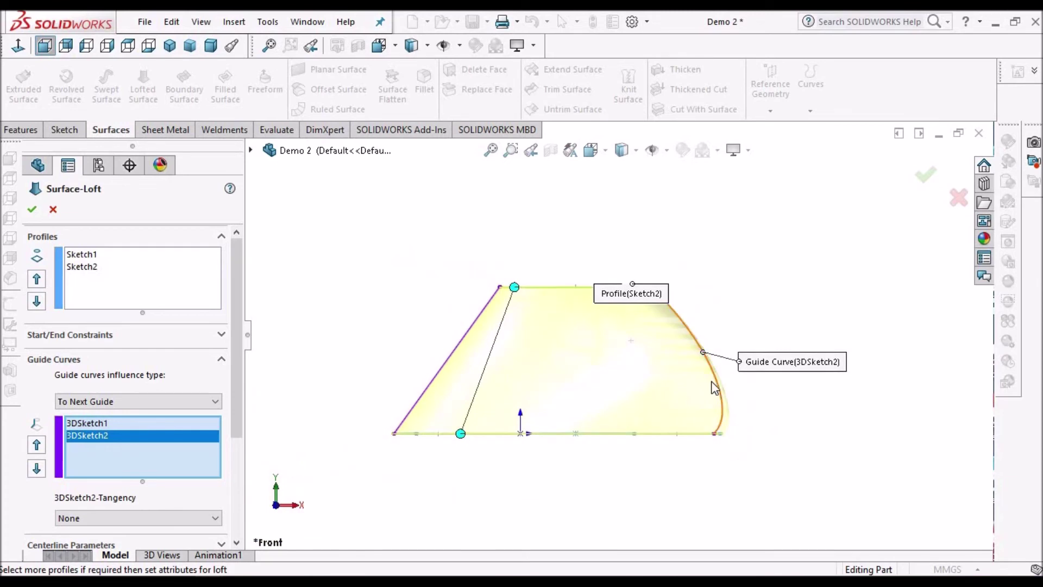
{"action": "scroll", "coordinate": [712, 380], "scroll_direction": "down", "scroll_amount": 3}
{"action": "mouse_move", "coordinate": [549, 347]}
{"action": "middle_mouse_down"}
{"action": "mouse_move", "coordinate": [497, 367]}
{"action": "mouse_move", "coordinate": [660, 372]}
{"action": "mouse_move", "coordinate": [610, 421]}
{"action": "mouse_move", "coordinate": [784, 354]}
{"action": "mouse_move", "coordinate": [803, 408]}
{"action": "mouse_move", "coordinate": [598, 425]}
{"action": "mouse_move", "coordinate": [603, 494]}
{"action": "mouse_move", "coordinate": [505, 305]}
{"action": "mouse_move", "coordinate": [575, 359]}
{"action": "mouse_move", "coordinate": [514, 340]}
{"action": "mouse_move", "coordinate": [554, 256]}
{"action": "mouse_move", "coordinate": [576, 294]}
{"action": "mouse_move", "coordinate": [527, 352]}
{"action": "mouse_move", "coordinate": [544, 408]}
{"action": "mouse_move", "coordinate": [629, 305]}
{"action": "mouse_move", "coordinate": [628, 384]}
{"action": "mouse_move", "coordinate": [594, 400]}
{"action": "mouse_move", "coordinate": [587, 349]}
{"action": "mouse_move", "coordinate": [556, 341]}
{"action": "mouse_move", "coordinate": [554, 366]}
{"action": "middle_mouse_up"}
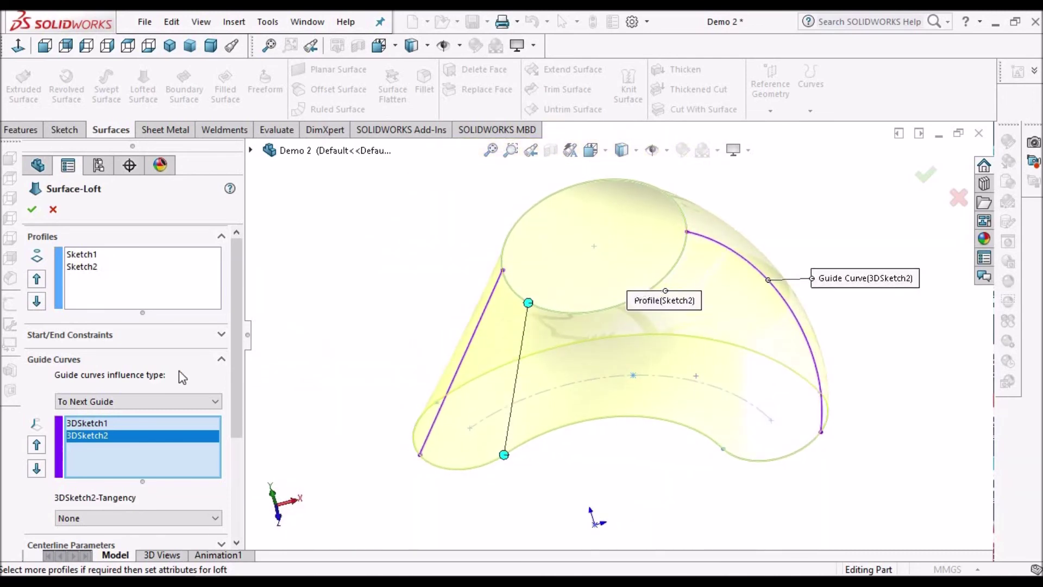
{"action": "left_click", "coordinate": [144, 334]}
- Accept Surface-Loft2, then view it in Dimetric, orbit it and deselect it
{"action": "mouse_move", "coordinate": [240, 414]}
{"action": "left_mouse_down"}
{"action": "mouse_move", "coordinate": [242, 535]}
{"action": "mouse_move", "coordinate": [235, 321]}
{"action": "left_mouse_up"}
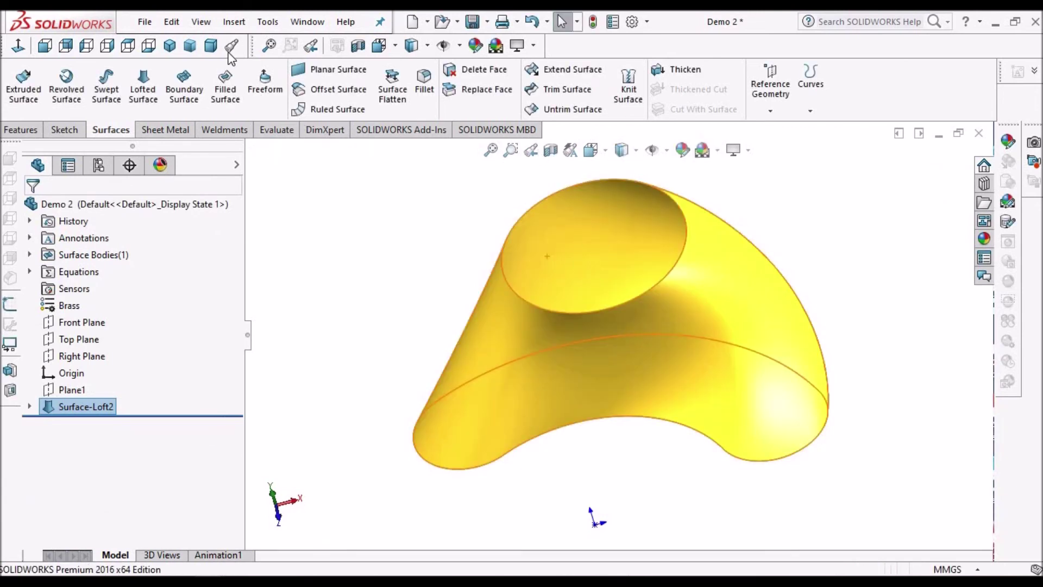
{"action": "left_click", "coordinate": [211, 46]}
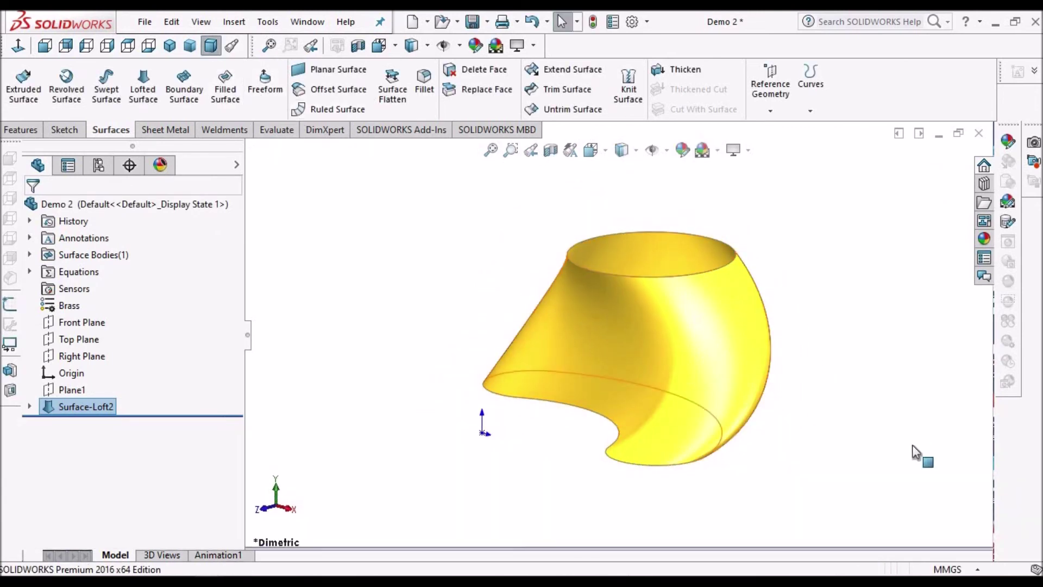
{"action": "mouse_move", "coordinate": [715, 349]}
{"action": "middle_mouse_down"}
{"action": "mouse_move", "coordinate": [768, 365]}
{"action": "mouse_move", "coordinate": [740, 426]}
{"action": "mouse_move", "coordinate": [708, 400]}
{"action": "mouse_move", "coordinate": [728, 348]}
{"action": "middle_mouse_up"}
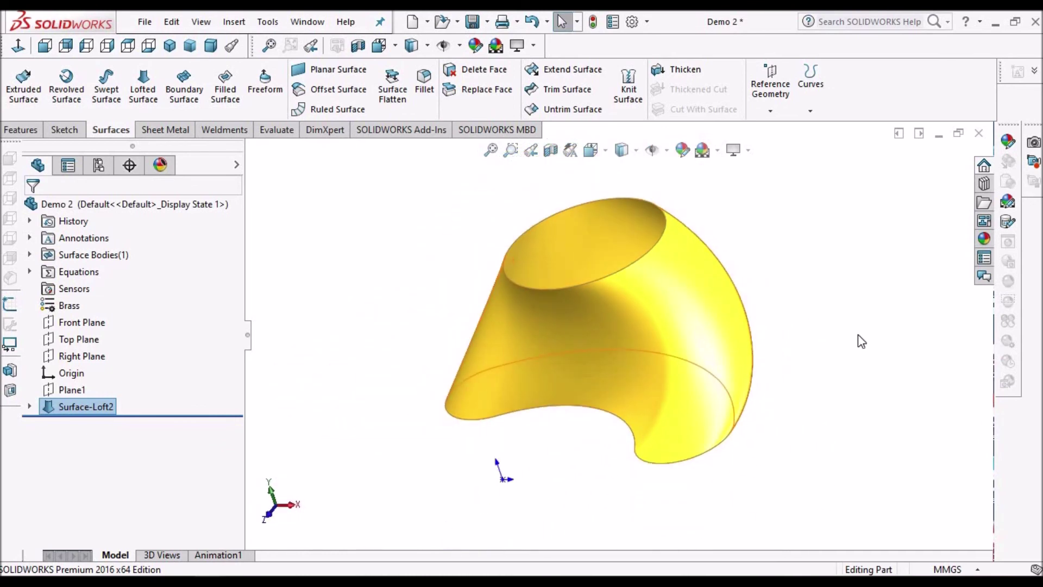
{"action": "key", "text": "Escape"}
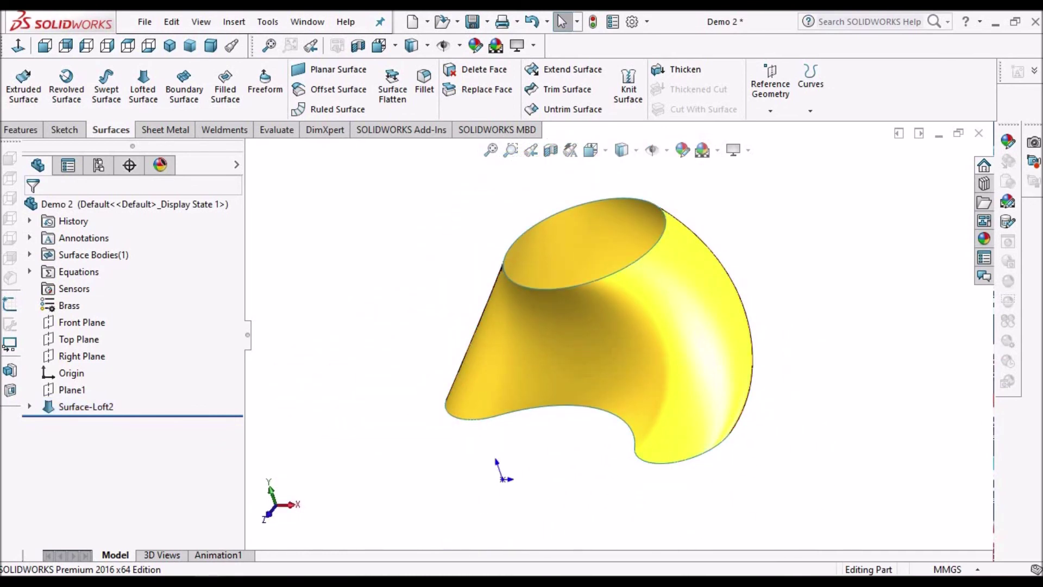